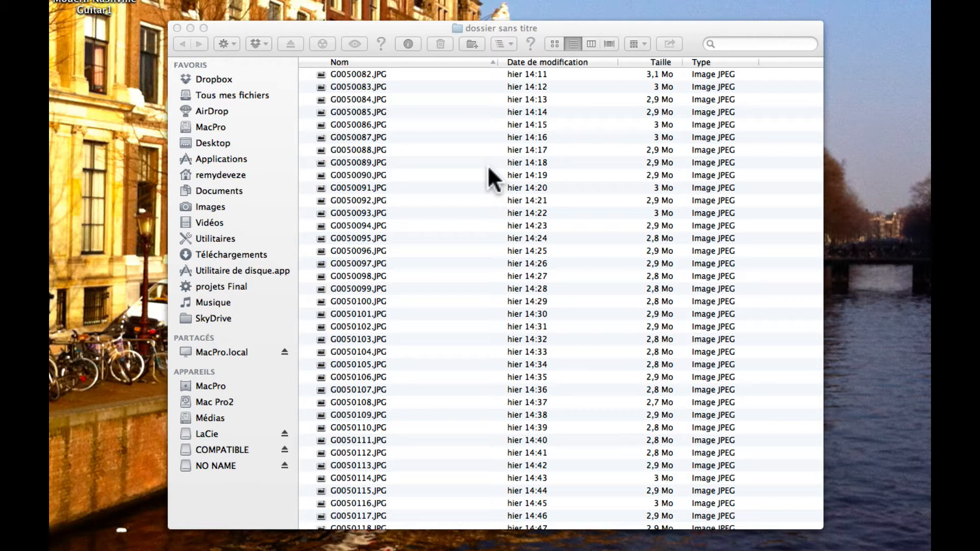
# Check the file information of the first photo, G0050082.JPG, in the dossier sans titre folder
pyautogui.click(338, 73)
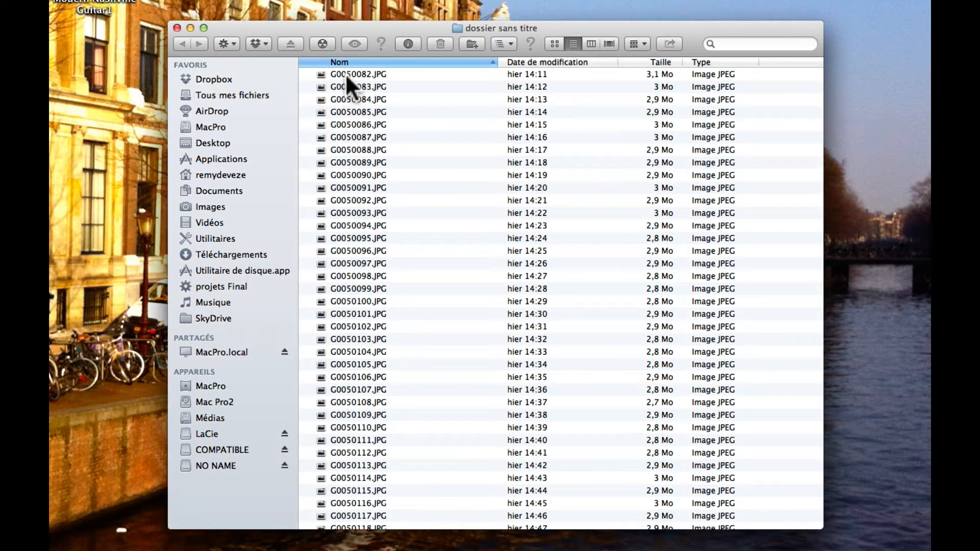
pyautogui.click(354, 72)
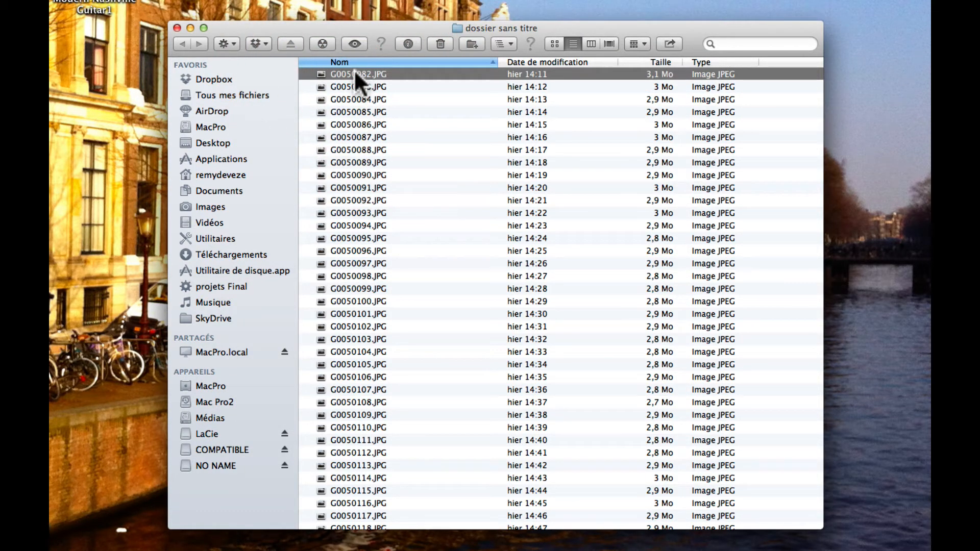
pyautogui.press('super+i')
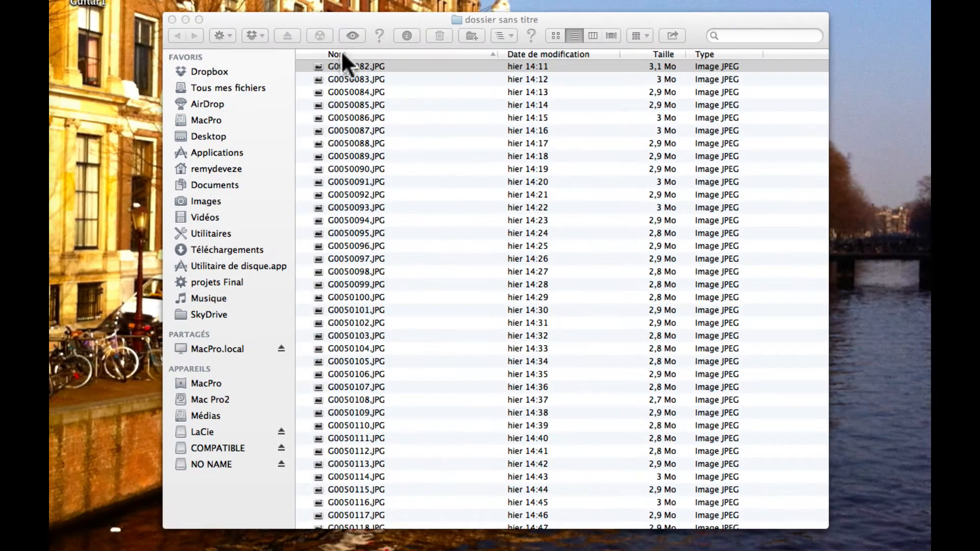
pyautogui.click(332, 66)
pyautogui.click(335, 77)
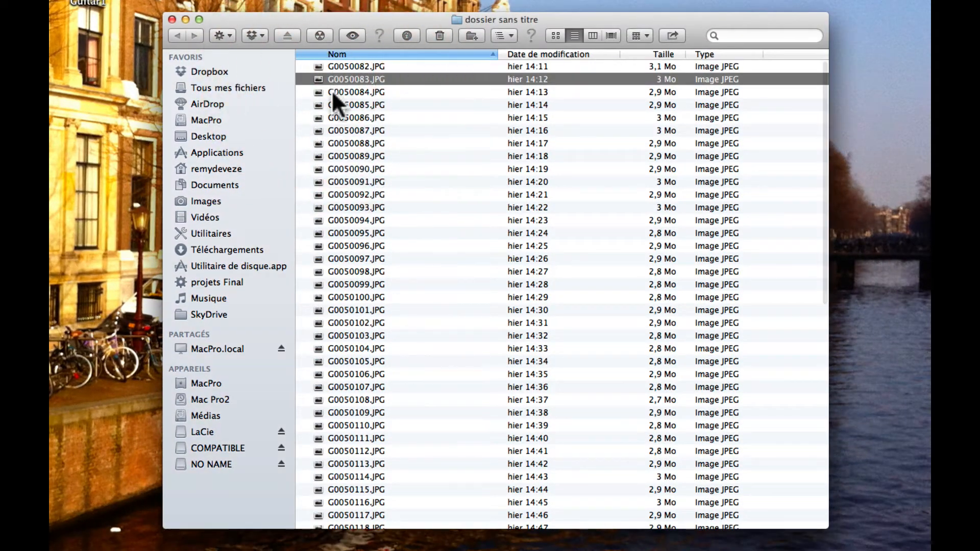
pyautogui.press('Up')
pyautogui.press('Return')
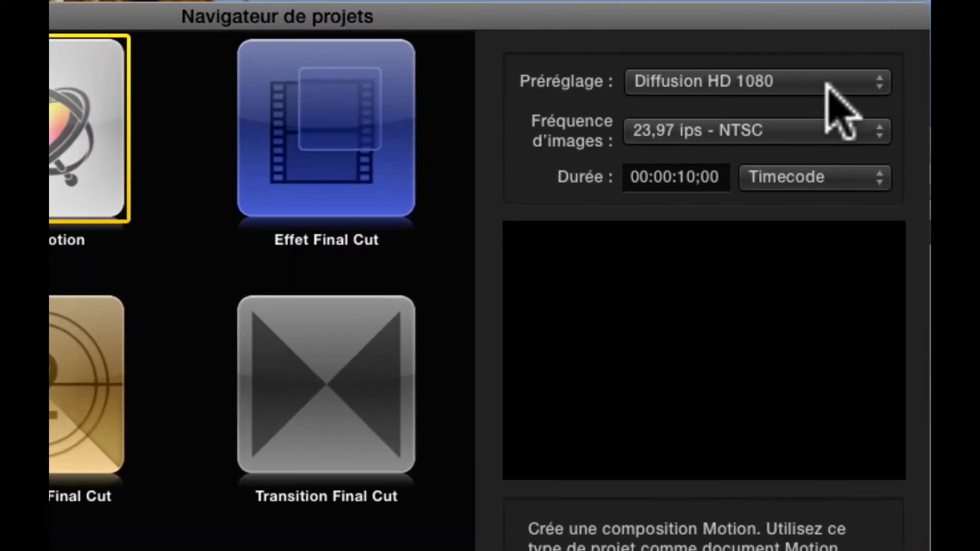
# Set the new Motion project's frame rate to 25 ips and its preset to Personnaliser
pyautogui.click(810, 131)
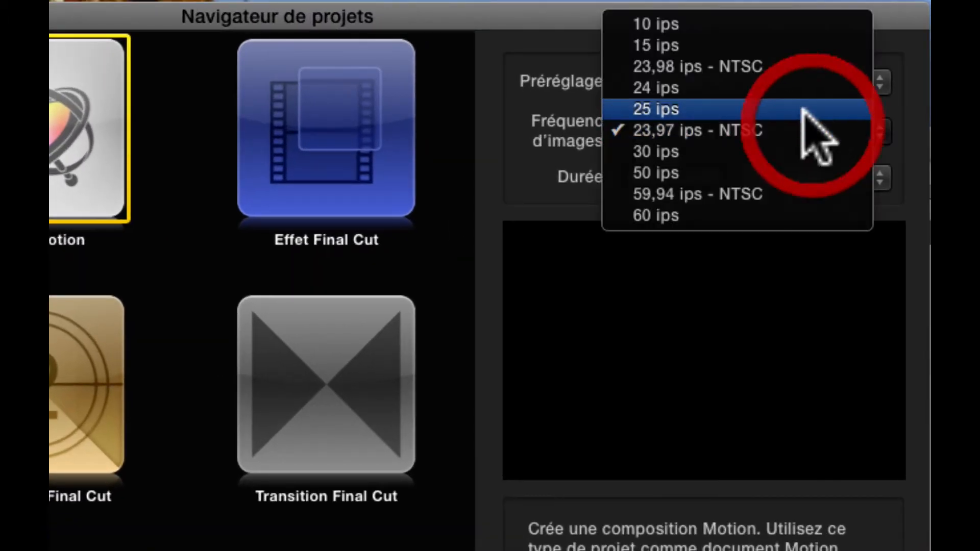
pyautogui.click(805, 109)
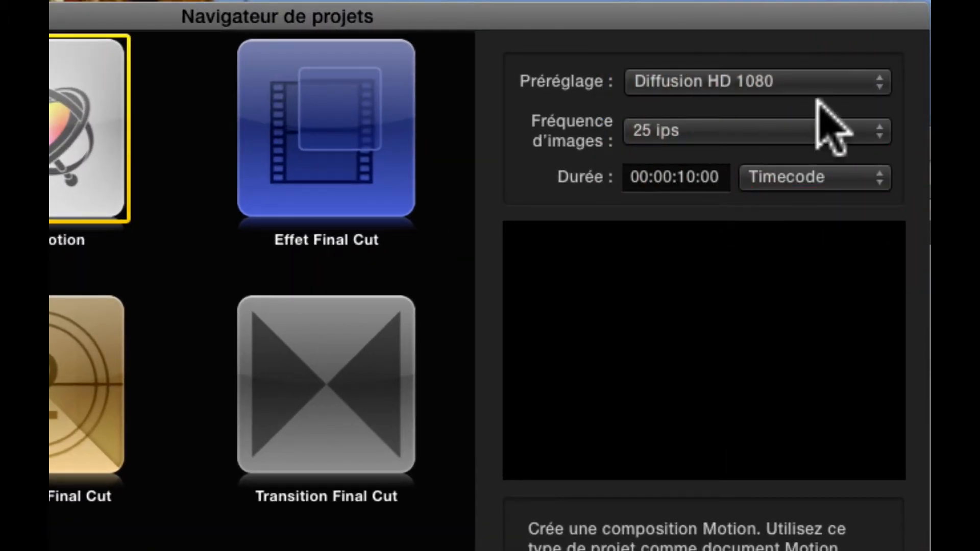
pyautogui.click(833, 85)
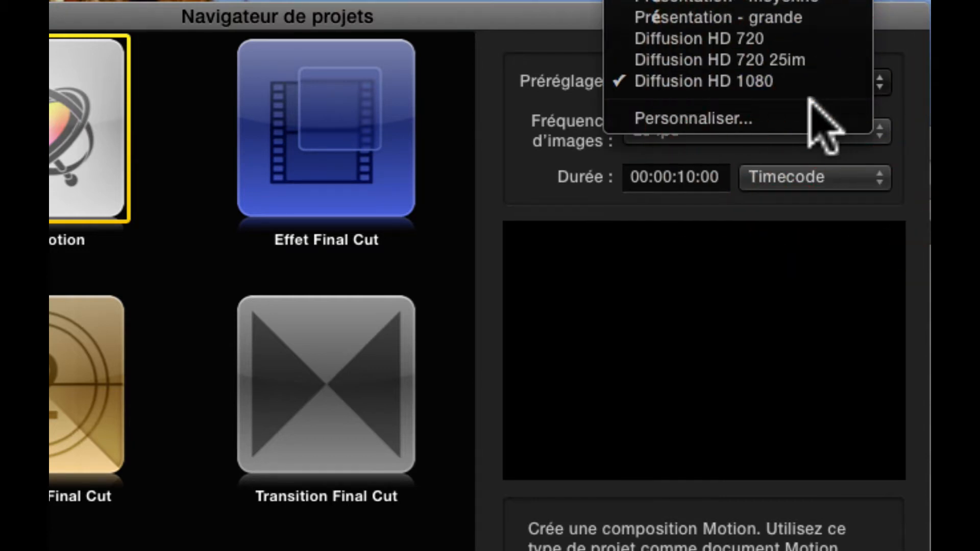
pyautogui.click(799, 117)
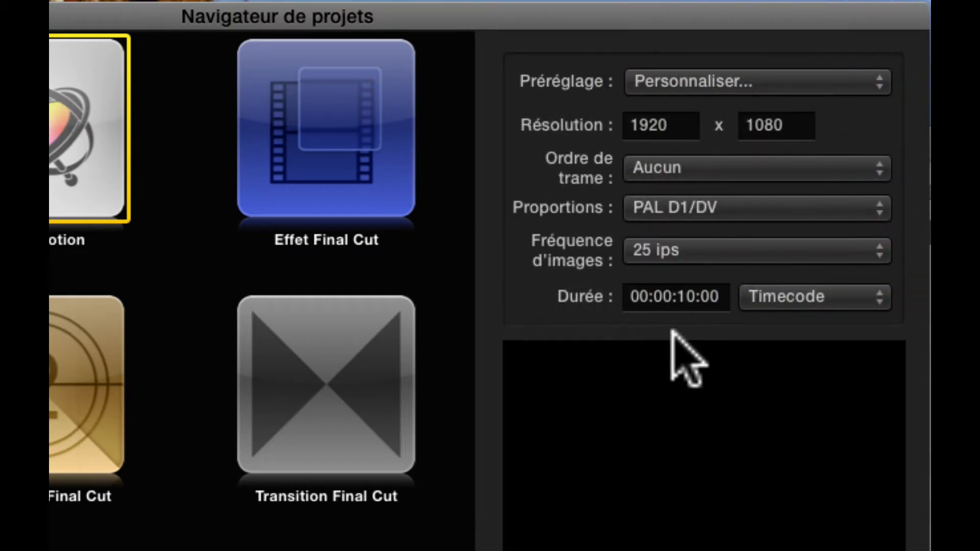
# Set the custom project resolution to 3000 x 2250
pyautogui.moveTo(691, 124); pyautogui.dragTo(516, 124)
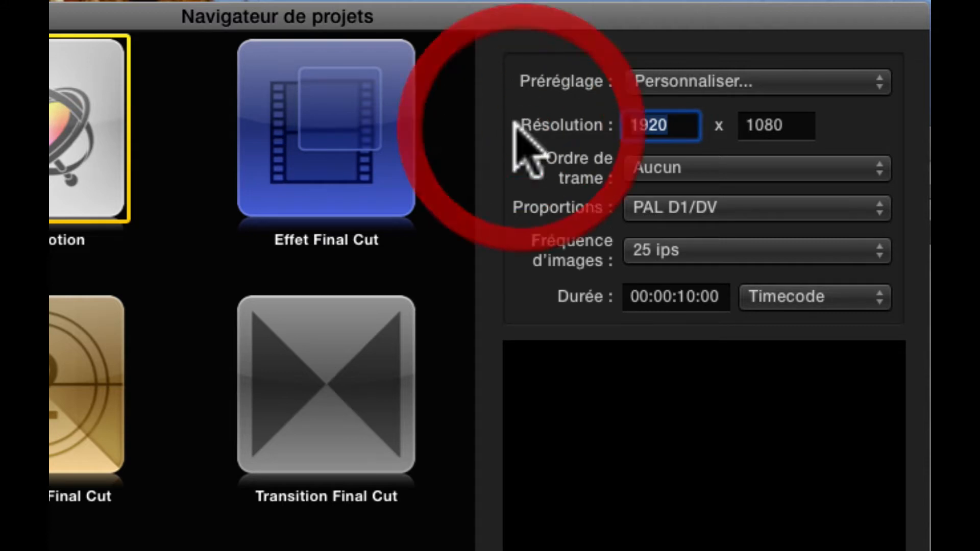
pyautogui.write('3000')
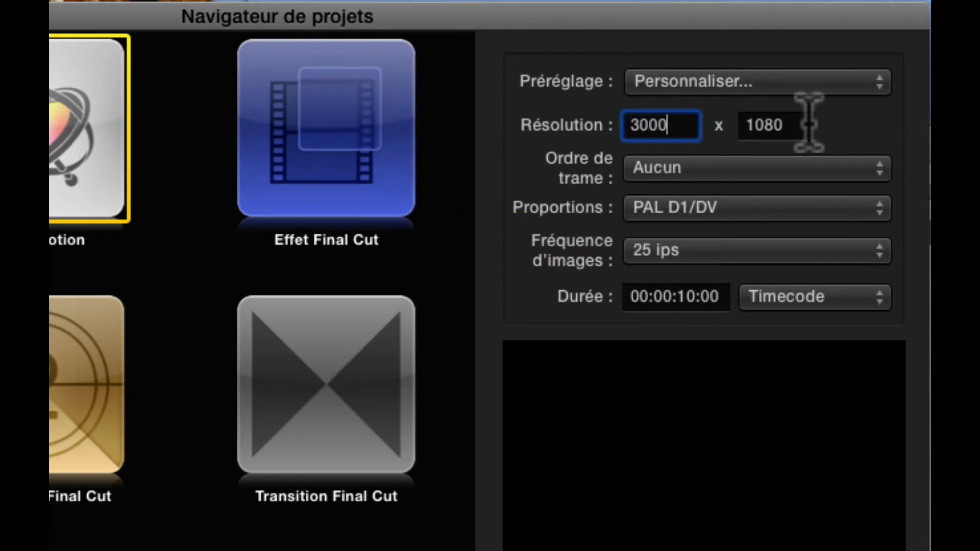
pyautogui.moveTo(809, 123); pyautogui.dragTo(695, 124)
pyautogui.write('2250')
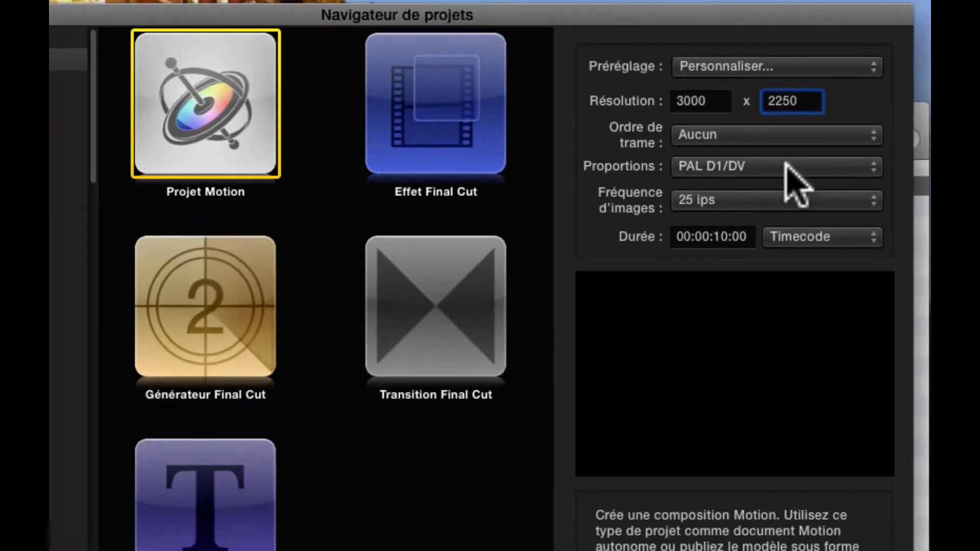
# Set the pixel proportions to Carré and create the empty Motion project
pyautogui.click(789, 167)
pyautogui.click(761, 116)
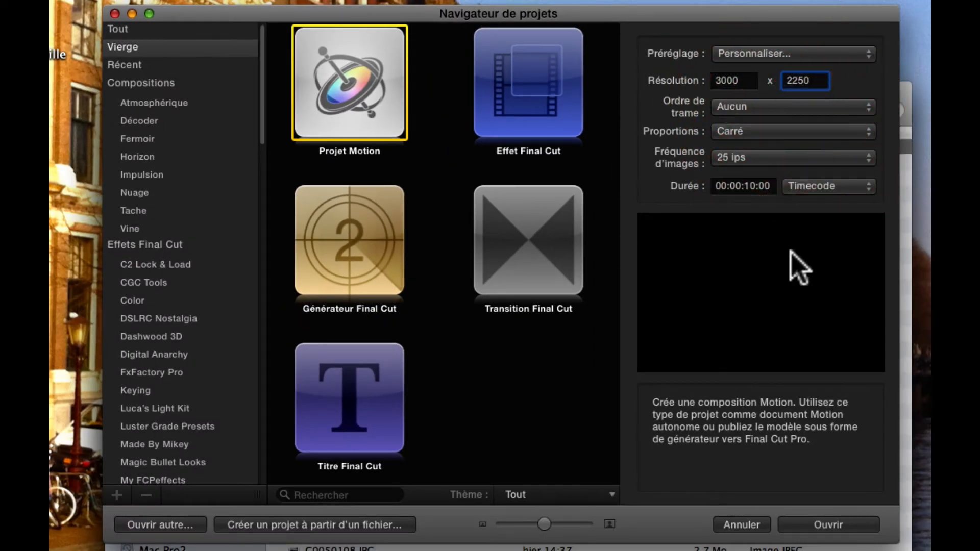
pyautogui.click(847, 525)
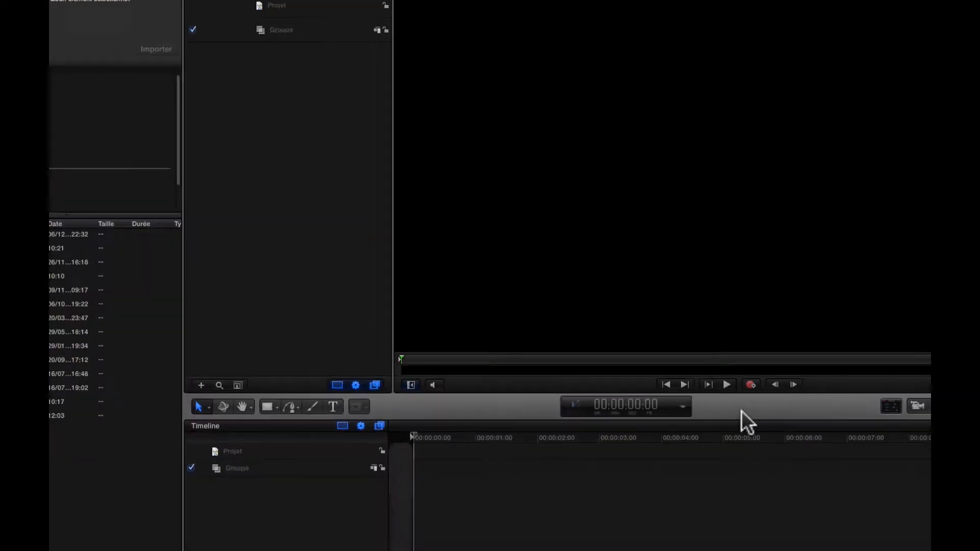
pyautogui.click(841, 14)
pyautogui.click(822, 20)
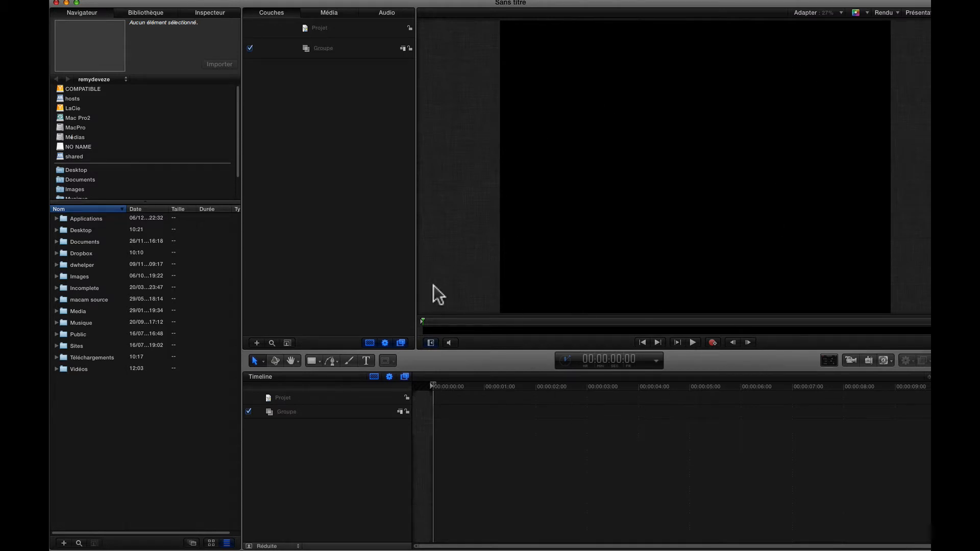
# Expand the Desktop and dossier sans titre folders in the file browser and select the photo G0050083.JPG
pyautogui.click(56, 229)
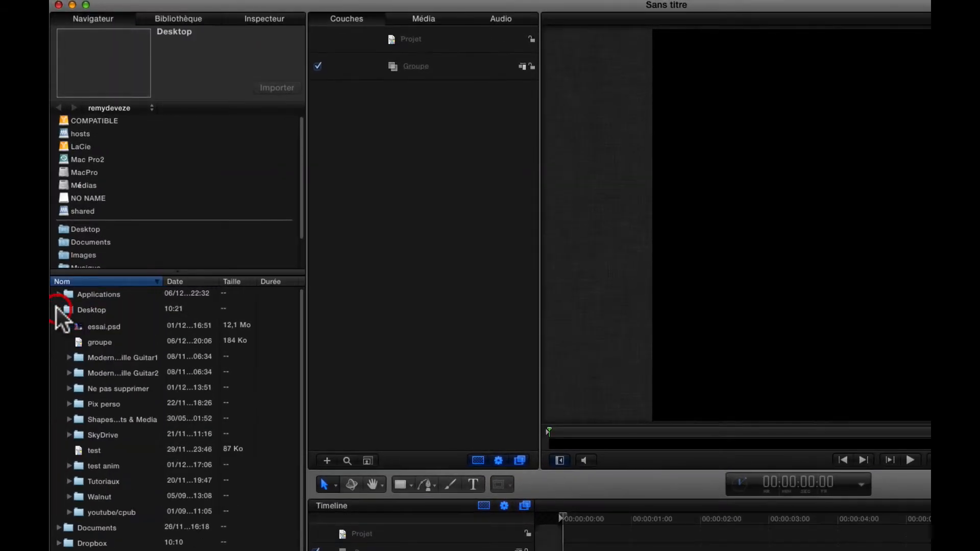
pyautogui.click(68, 371)
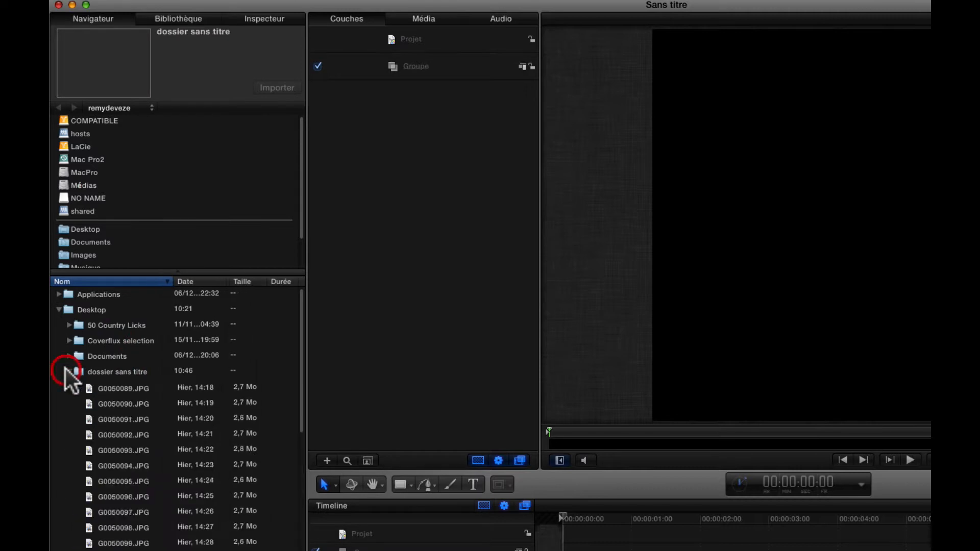
pyautogui.click(110, 401)
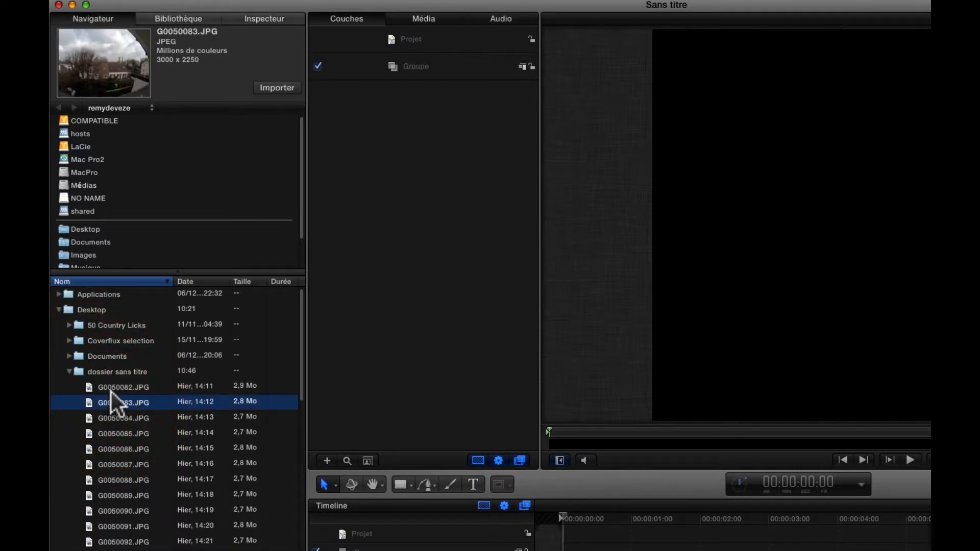
# Preview the individual photos forward to G0050107.JPG and back to the start of the series
pyautogui.press('Down')
pyautogui.press('Down')
pyautogui.press('Down')
pyautogui.press('Down')
pyautogui.press('Down')
pyautogui.press('Down')
pyautogui.press('Down')
pyautogui.press('Down')
pyautogui.press('Down')
pyautogui.press('Down')
pyautogui.press('Down')
pyautogui.press('Down')
pyautogui.press('Down')
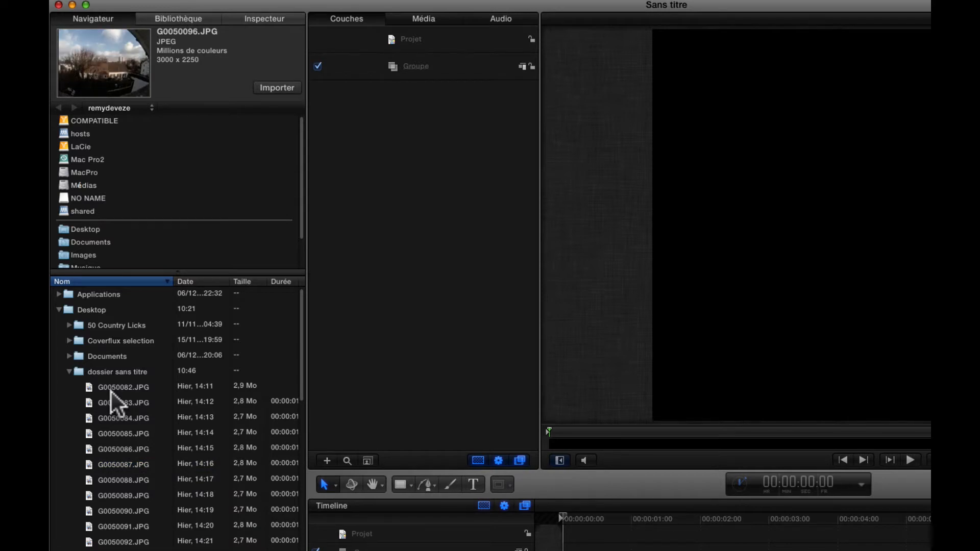
pyautogui.press('Down')
pyautogui.press('Down')
pyautogui.press('Down')
pyautogui.press('Down')
pyautogui.press('Down')
pyautogui.press('Down')
pyautogui.press('Down')
pyautogui.press('Down')
pyautogui.press('Down')
pyautogui.press('Down')
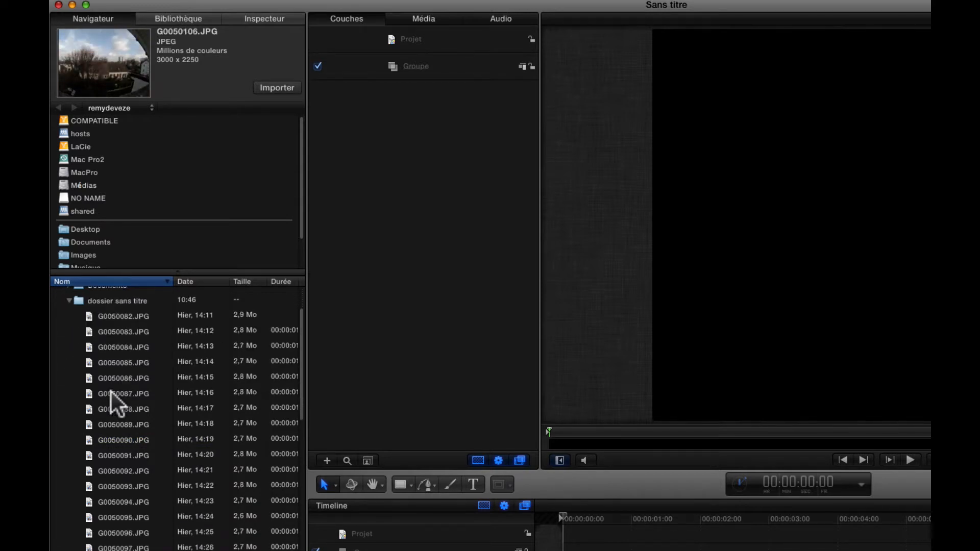
pyautogui.press('Down')
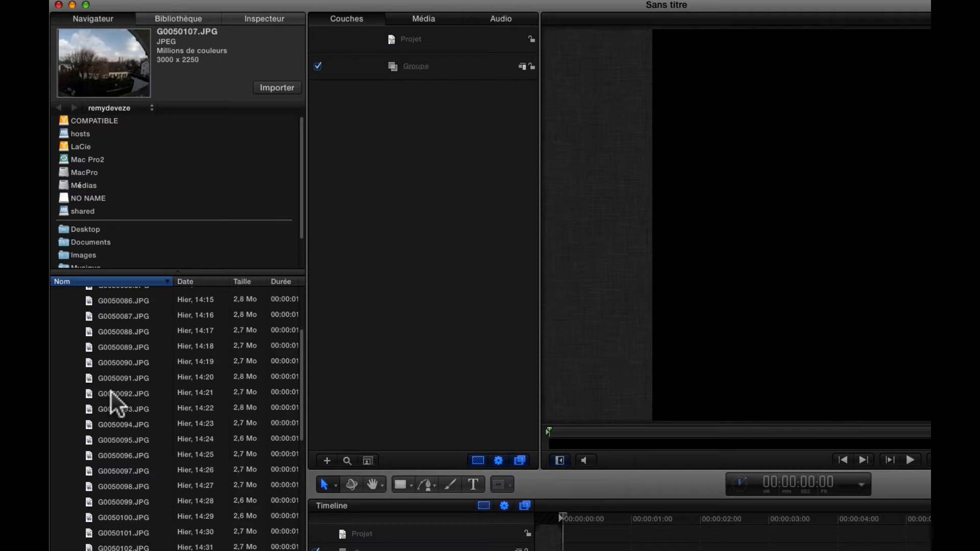
pyautogui.press('Up')
pyautogui.press('Up')
pyautogui.press('Up')
pyautogui.press('Up')
pyautogui.press('Up')
pyautogui.press('Up')
pyautogui.press('Up')
pyautogui.press('Up')
pyautogui.press('Up')
pyautogui.press('Up')
pyautogui.press('Up')
pyautogui.press('Up')
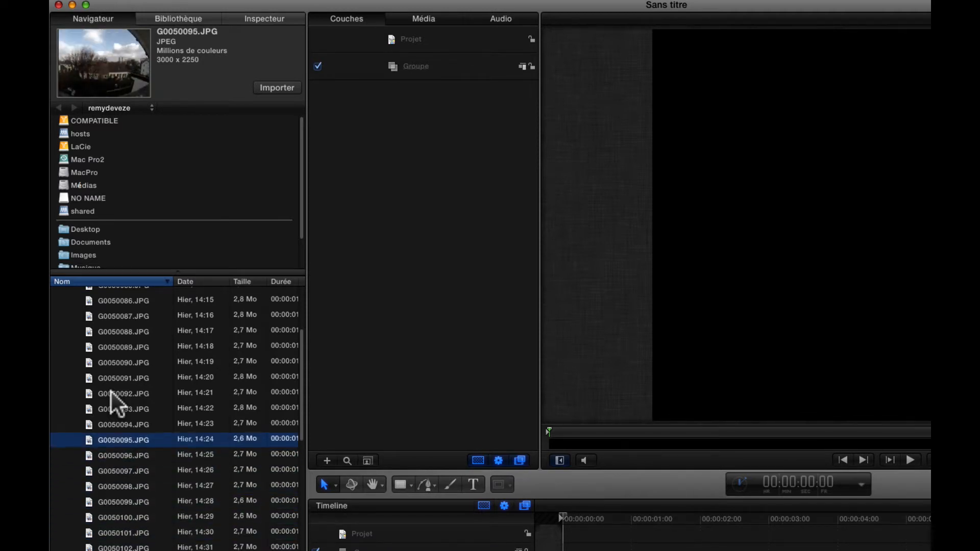
pyautogui.press('Up')
pyautogui.press('Up')
pyautogui.press('Up')
pyautogui.press('Up')
pyautogui.press('Up')
pyautogui.press('Up')
pyautogui.press('Up')
pyautogui.press('Up')
pyautogui.press('Up')
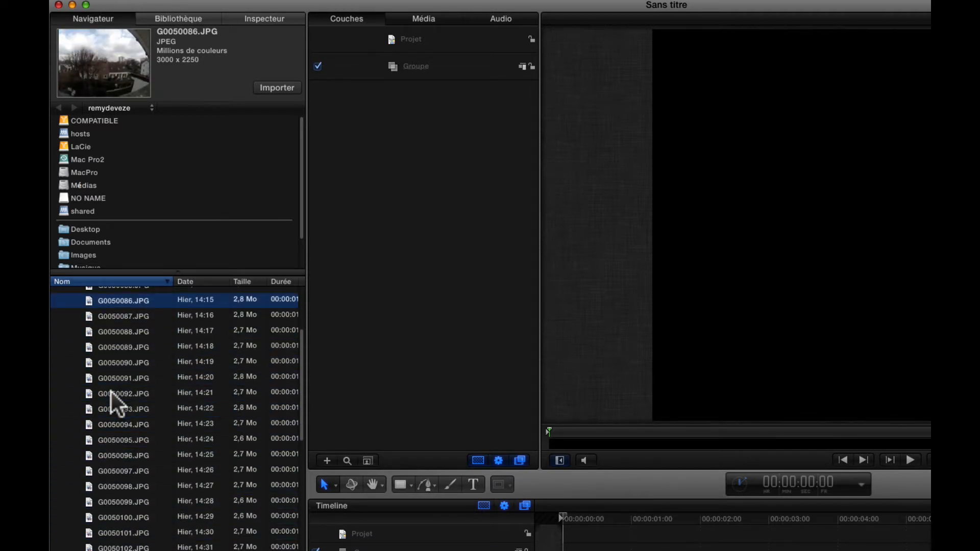
pyautogui.press('Up')
pyautogui.press('Up')
pyautogui.press('Up')
pyautogui.press('Up')
pyautogui.press('Down')
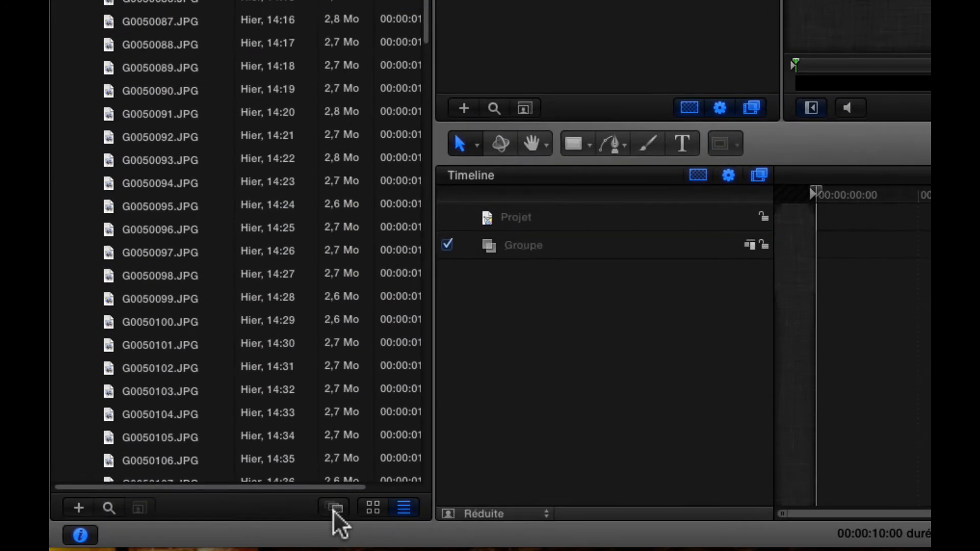
# Try to group the numbered photos into an image sequence, and reopen dossier sans titre on the Desktop
pyautogui.click(333, 510)
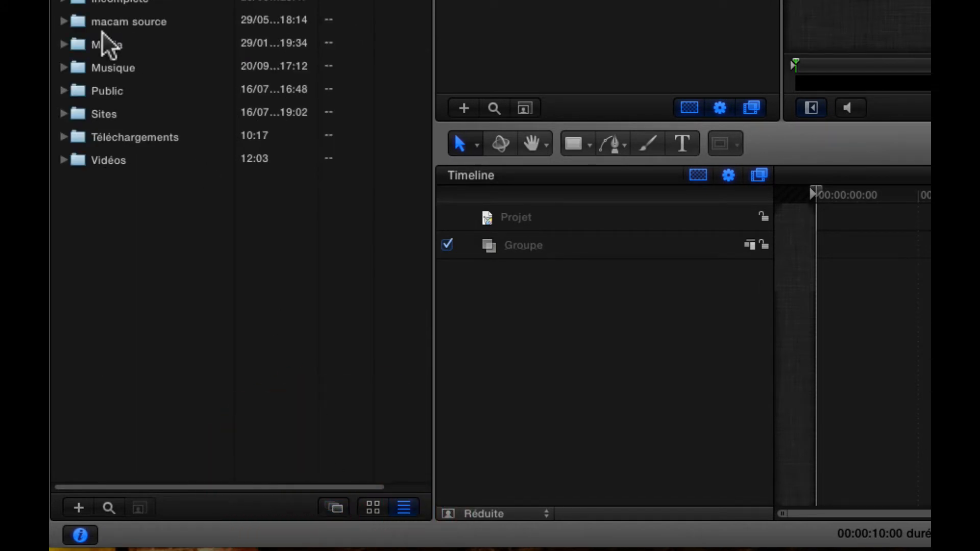
pyautogui.click(64, 0)
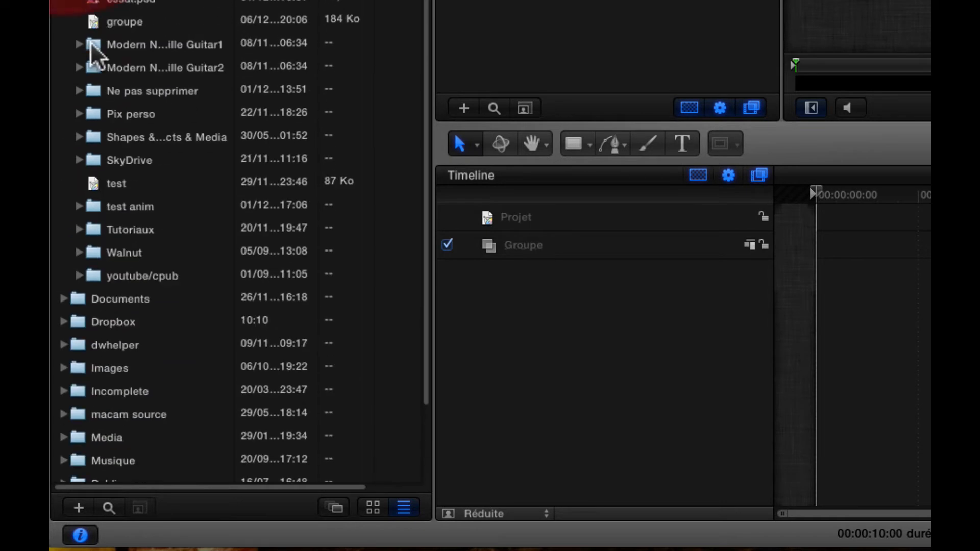
pyautogui.click(79, 0)
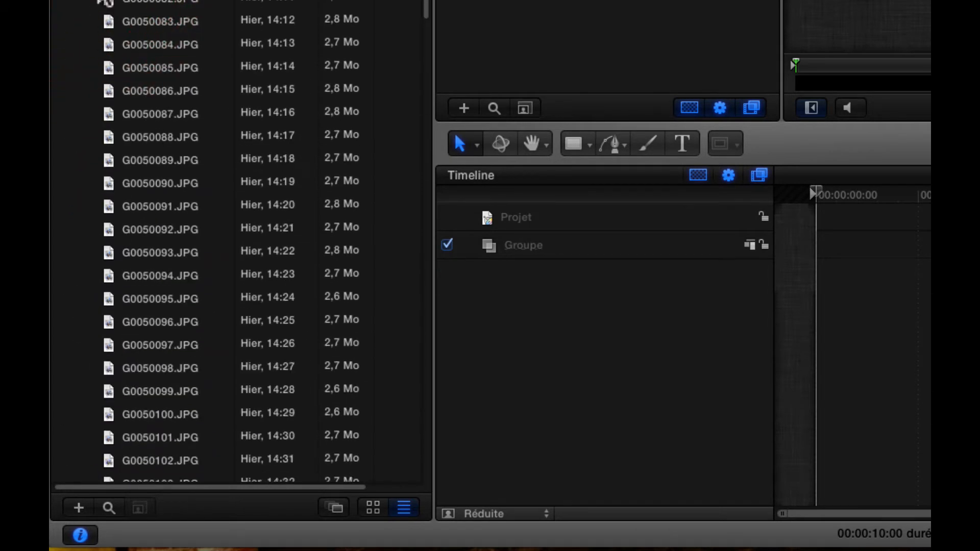
# Collapse numbered images into a single sequence item and expand Desktop and dossier sans titre to show it
pyautogui.click(334, 508)
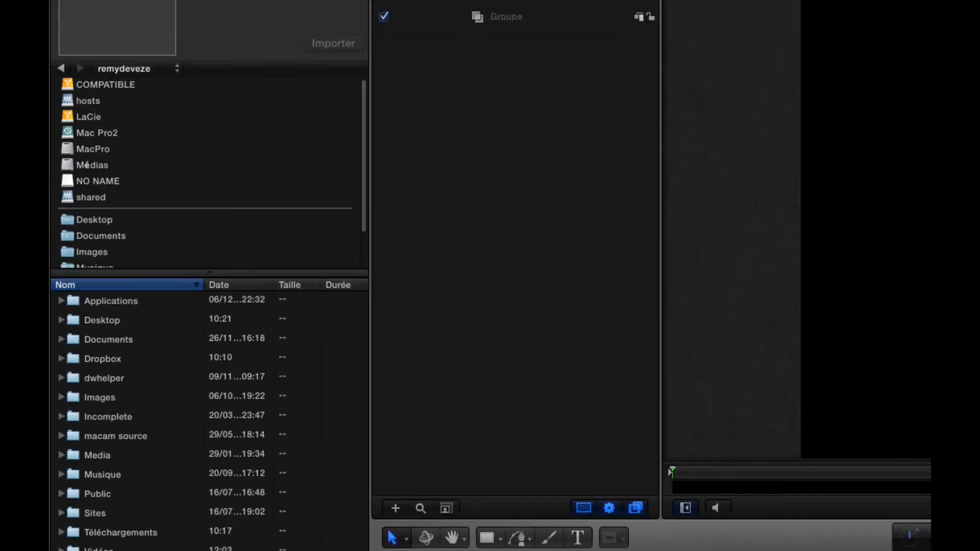
pyautogui.click(61, 321)
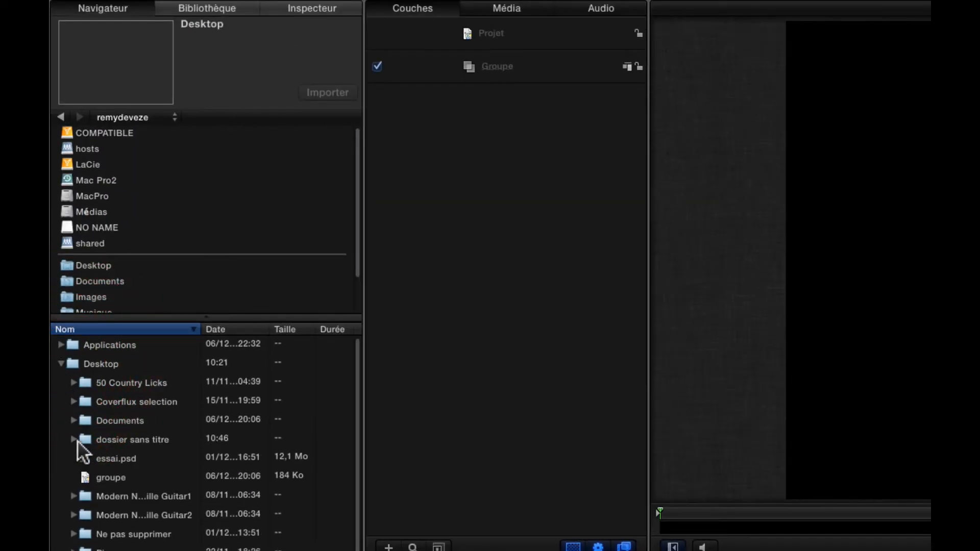
pyautogui.click(73, 440)
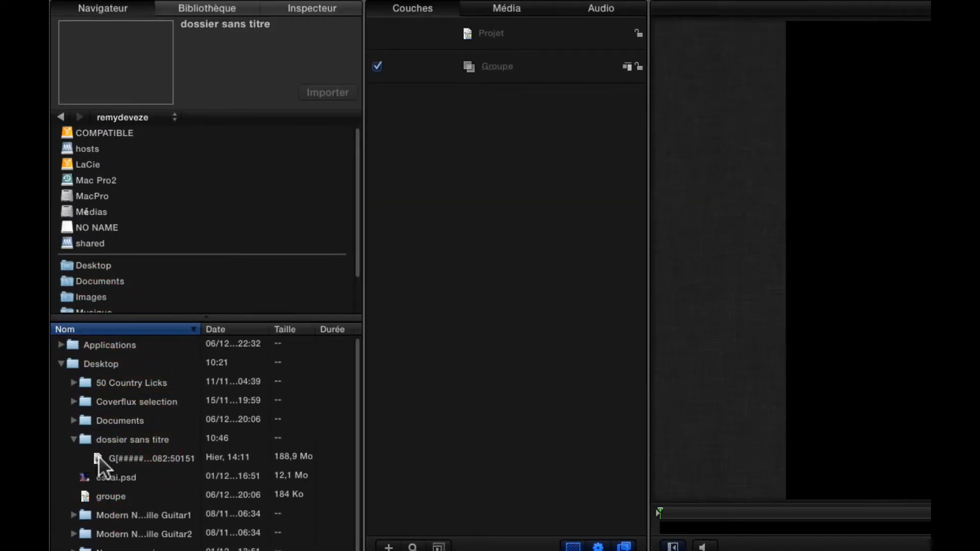
# Place the collapsed JPEG sequence from dossier sans titre at the centre of the canvas and play it
pyautogui.moveTo(96, 458); pyautogui.dragTo(844, 466)
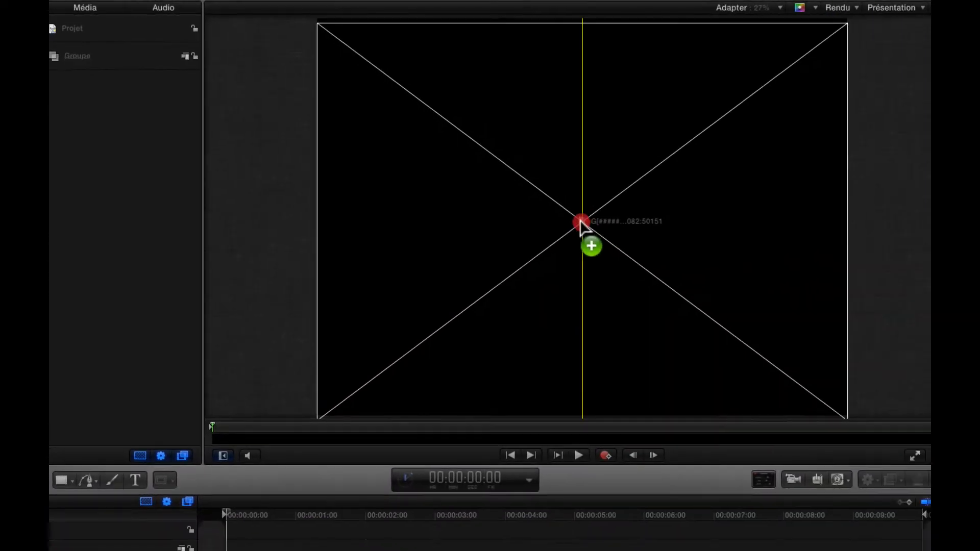
pyautogui.moveTo(580, 220); pyautogui.dragTo(580, 220)
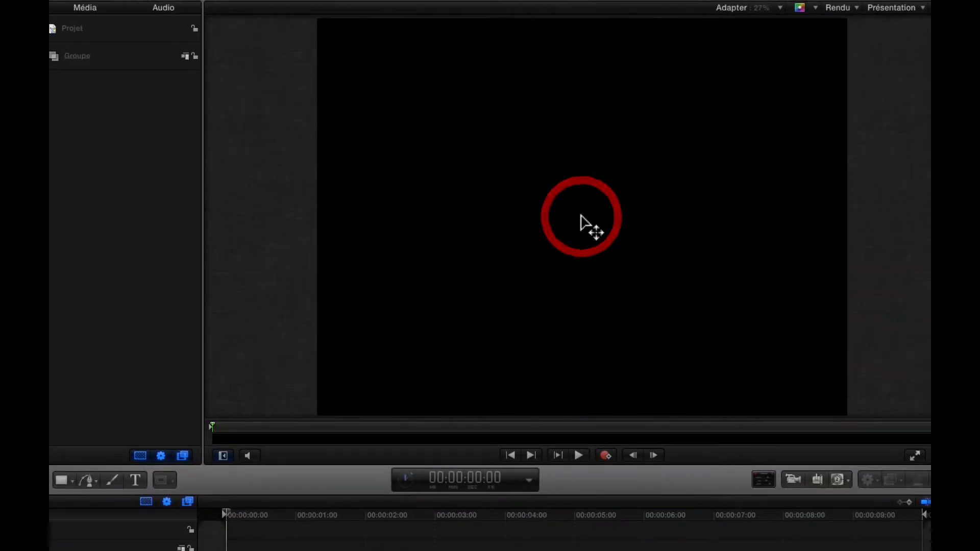
pyautogui.click(209, 526)
pyautogui.press('space')
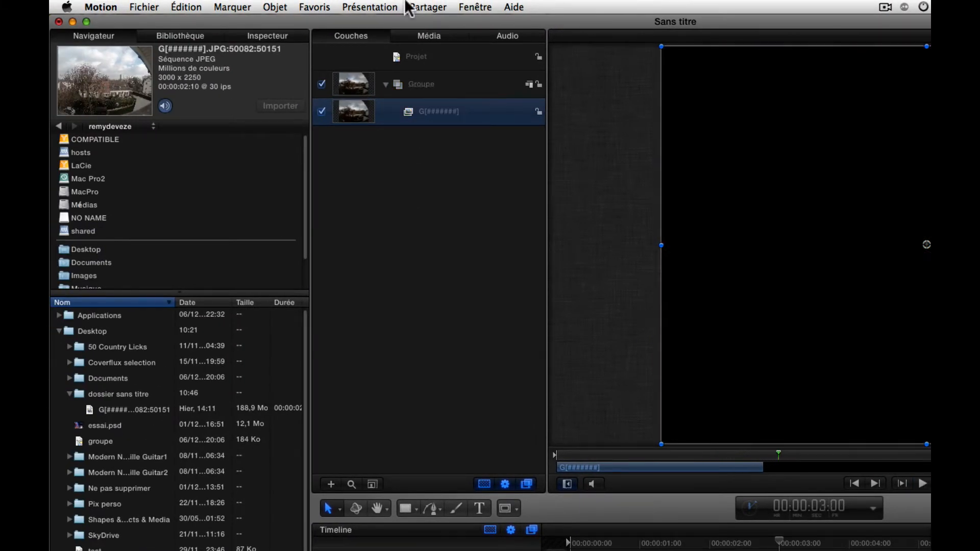
# Export the project as a QuickTime movie identical to the source, video only, saved on the Desktop as stopmotion fenêtre
pyautogui.click(144, 6)
pyautogui.moveTo(439, 9)
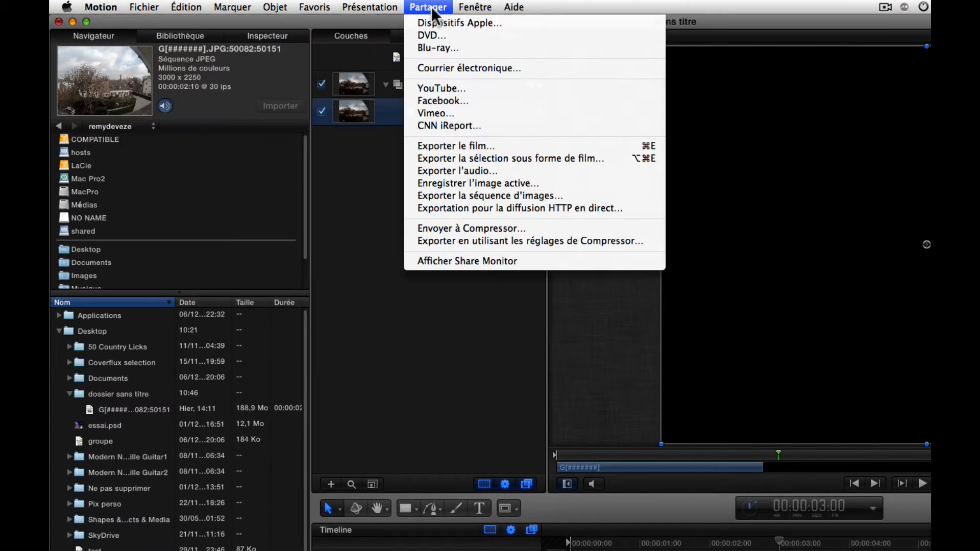
pyautogui.click(440, 149)
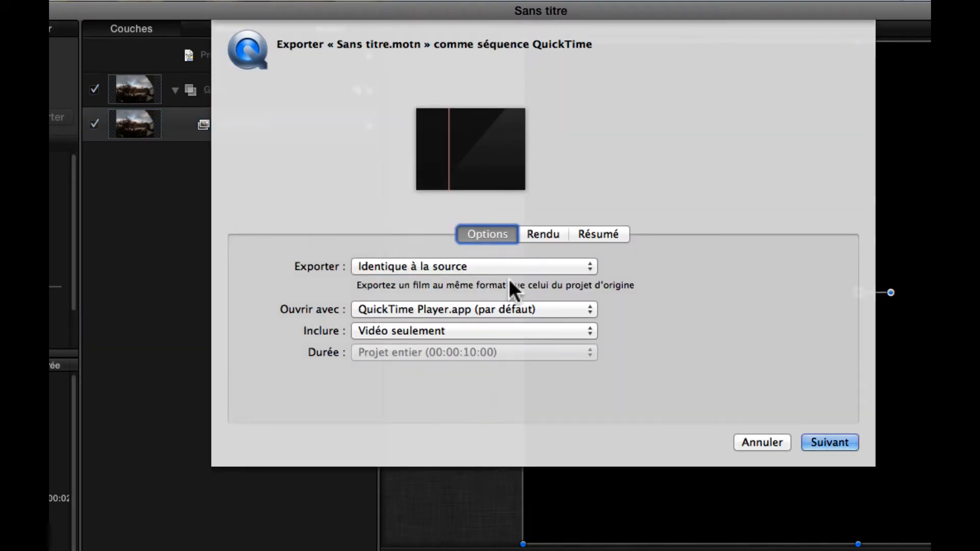
pyautogui.click(841, 444)
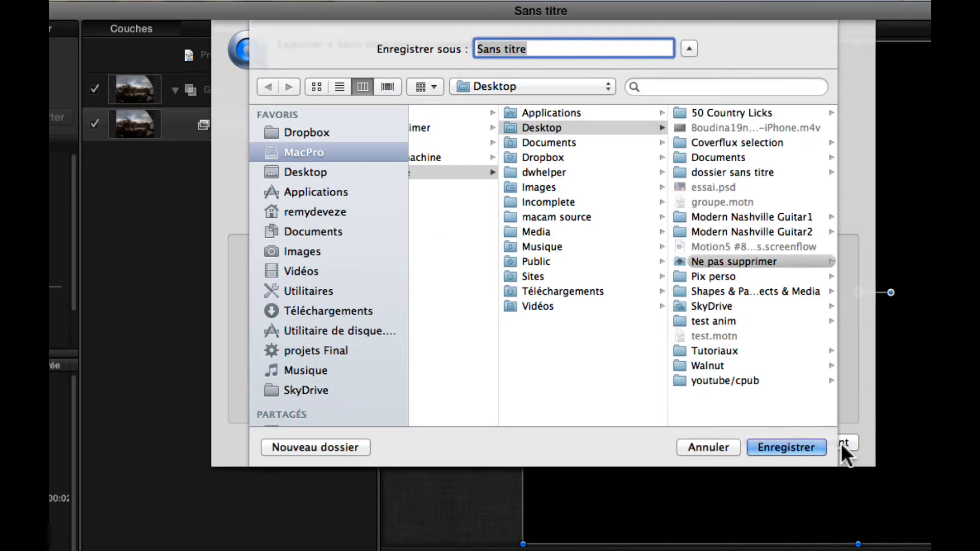
pyautogui.write('stopmo')
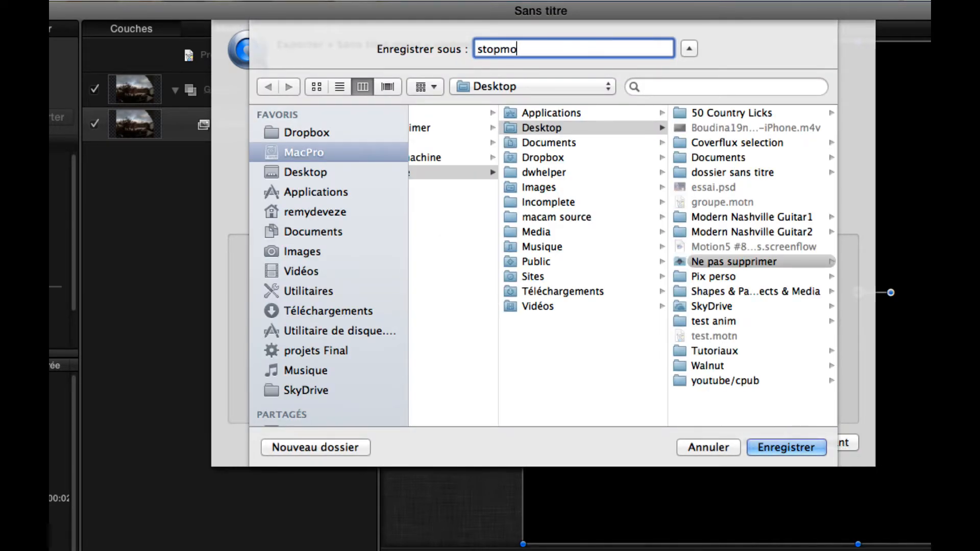
pyautogui.write('tion fenêtre')
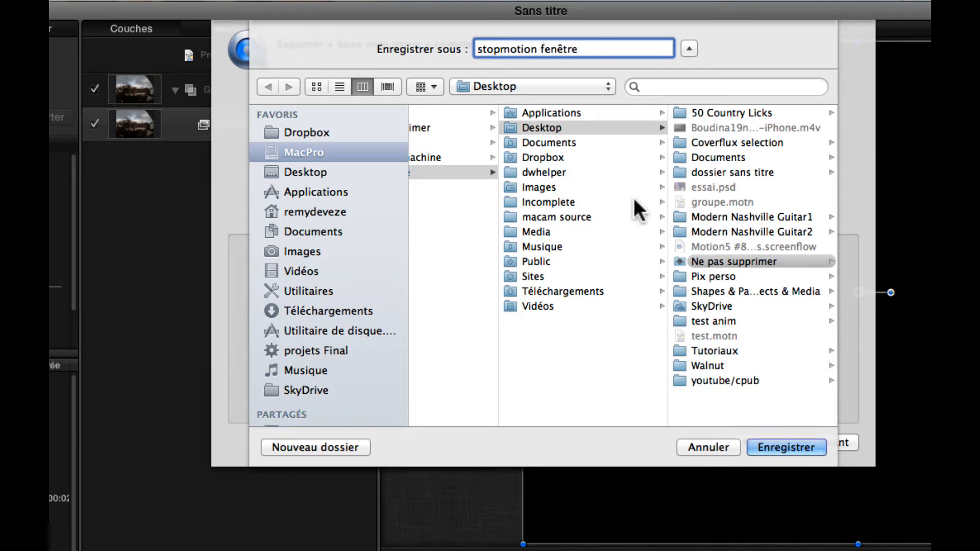
pyautogui.click(777, 448)
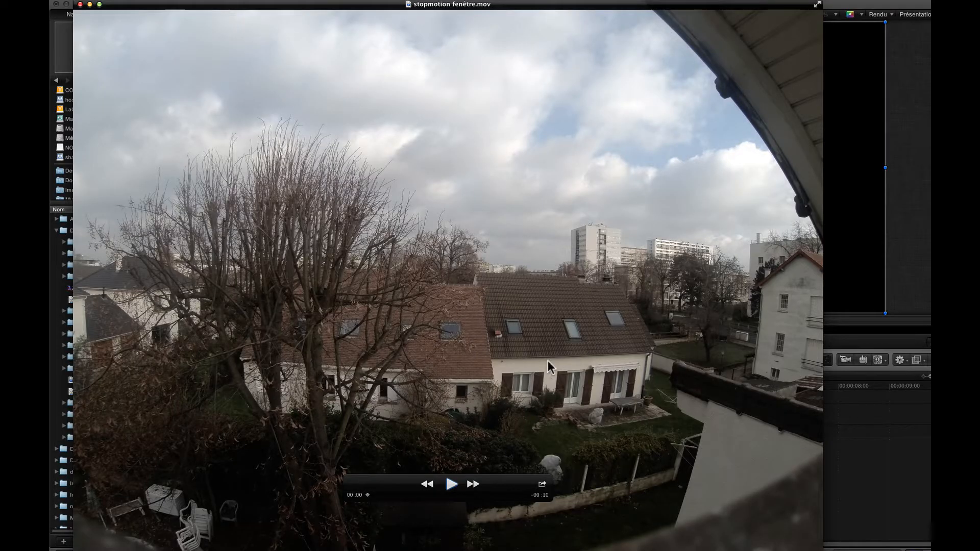
# Play and scrub through the exported stopmotion fenêtre.mov in QuickTime Player, and close the movie
pyautogui.click(451, 485)
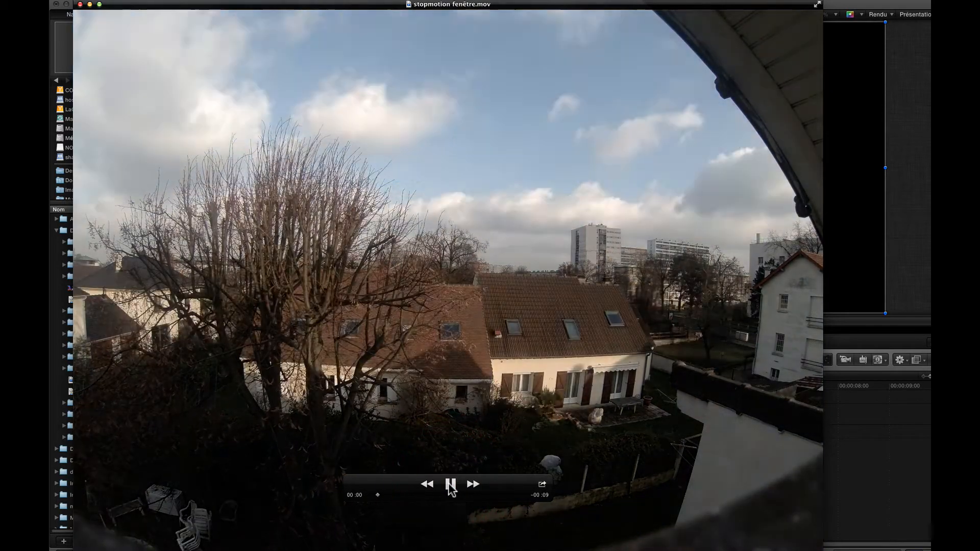
pyautogui.click(452, 485)
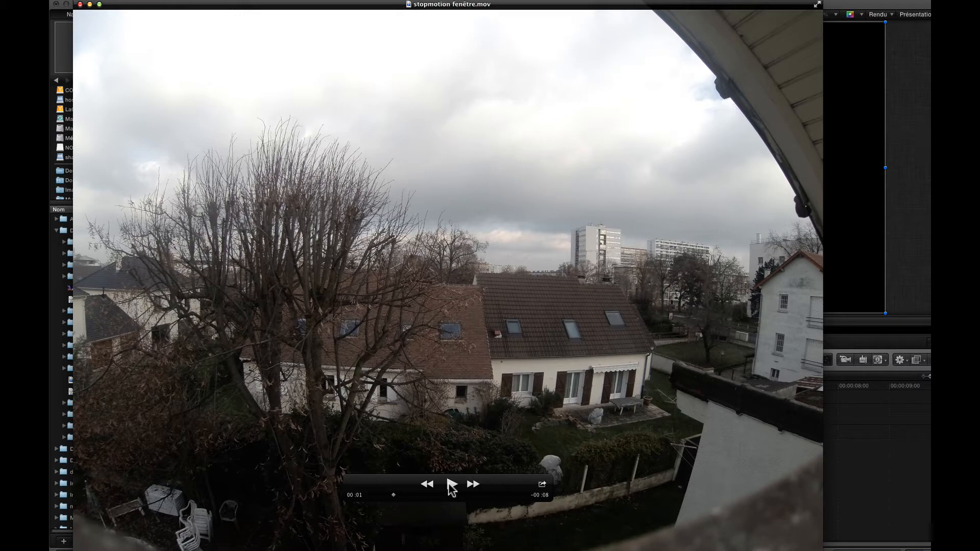
pyautogui.click(451, 485)
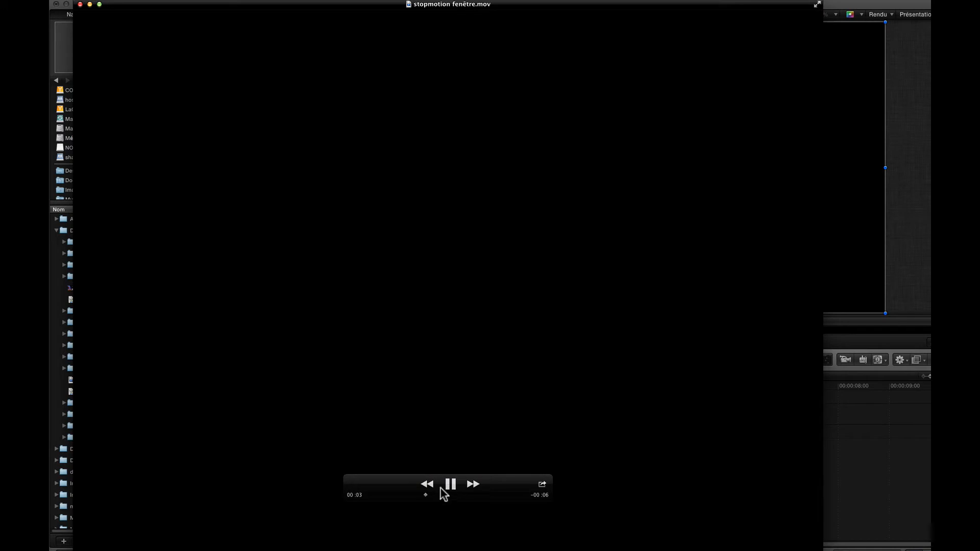
pyautogui.moveTo(433, 495); pyautogui.dragTo(427, 496)
pyautogui.click(360, 498)
pyautogui.click(319, 497)
pyautogui.click(374, 497)
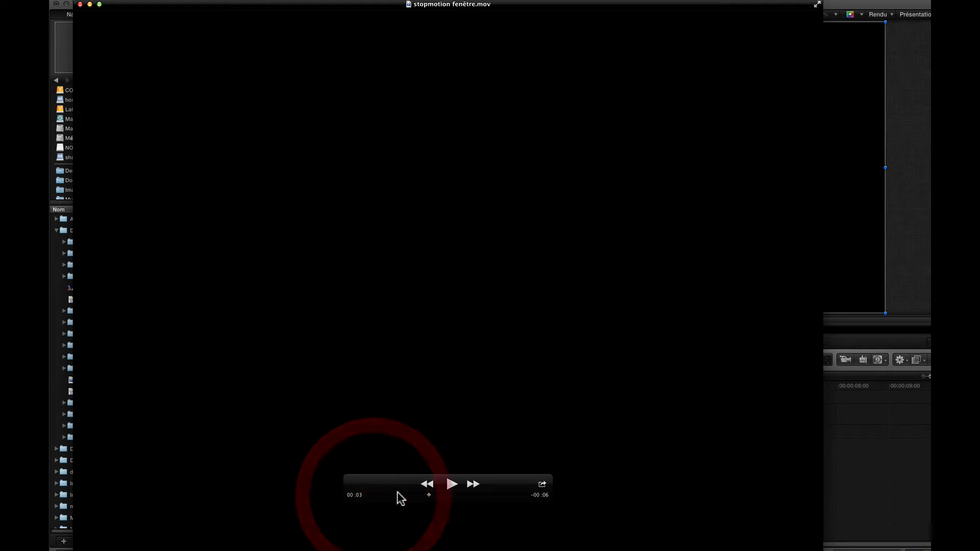
pyautogui.click(450, 485)
pyautogui.click(452, 485)
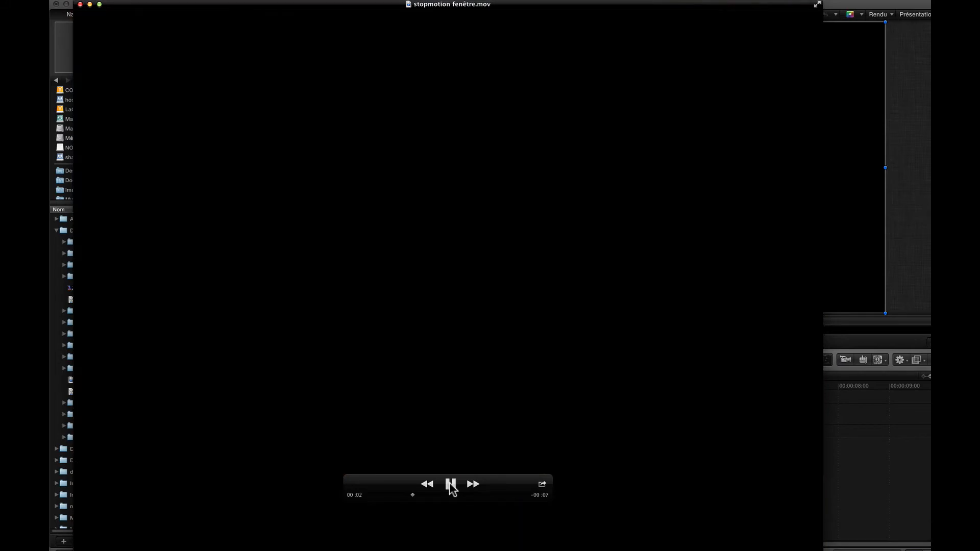
pyautogui.click(451, 485)
pyautogui.click(81, 4)
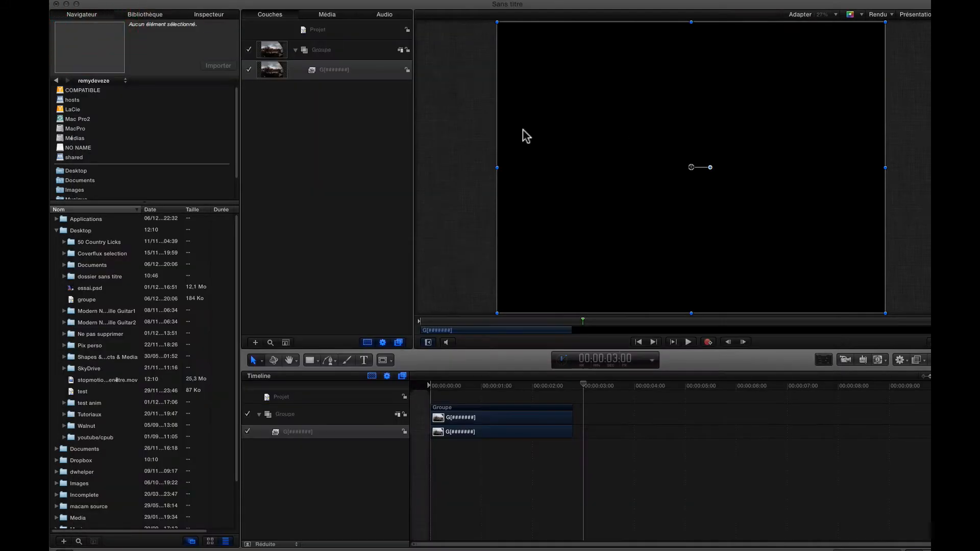
# Switch to Final Cut Pro, narrow its window and insert stopmotion fenêtre.mov from the Desktop at the start of the test gopro timeline
pyautogui.click(458, 173)
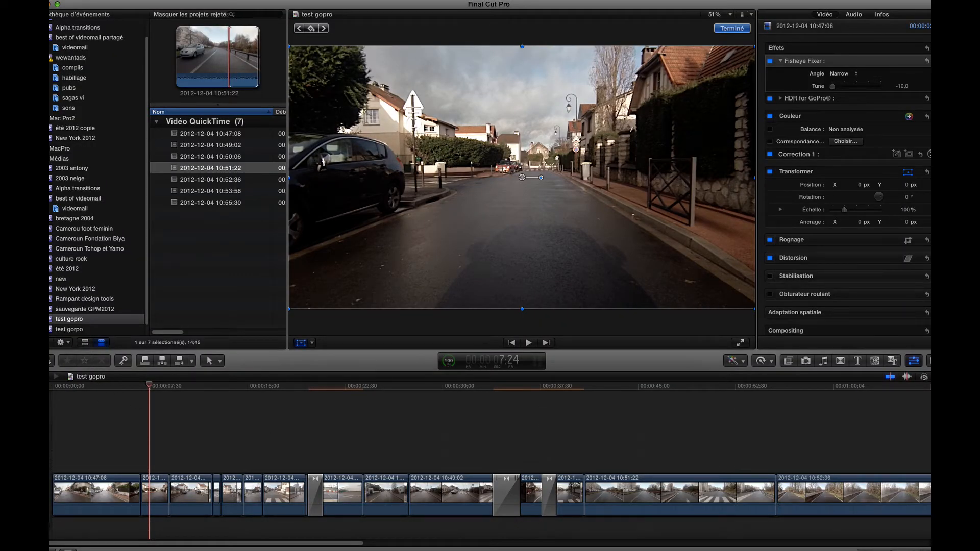
pyautogui.moveTo(949, 548); pyautogui.dragTo(854, 548)
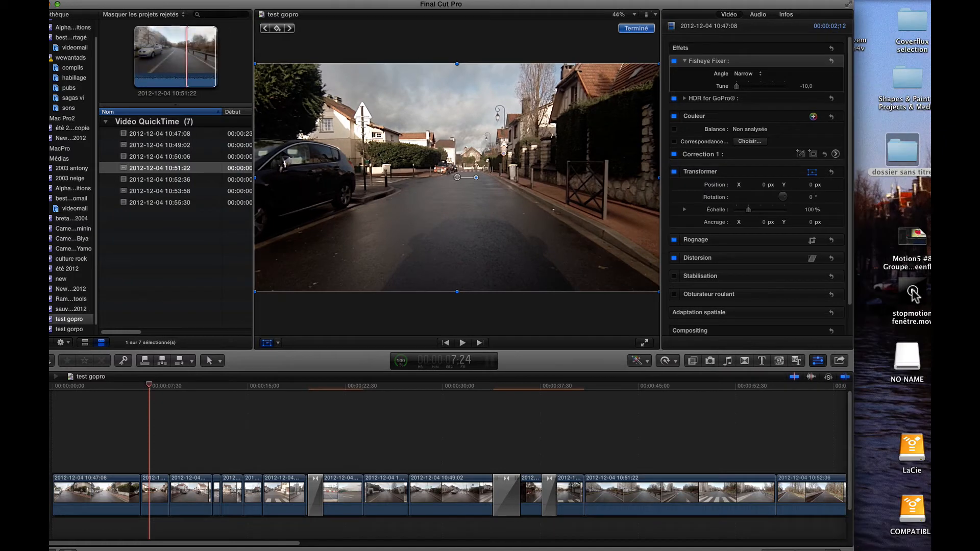
pyautogui.moveTo(912, 290); pyautogui.dragTo(50, 499)
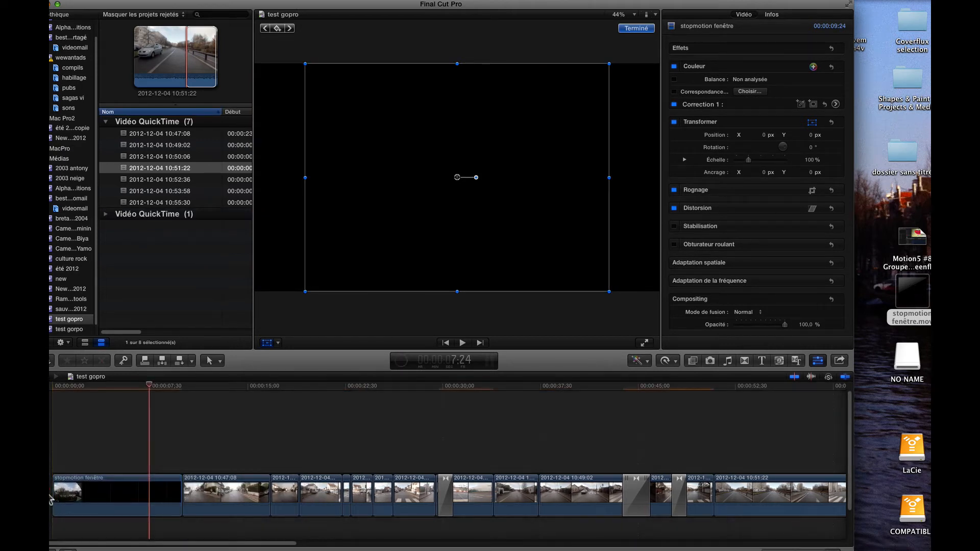
pyautogui.moveTo(109, 389); pyautogui.dragTo(53, 390)
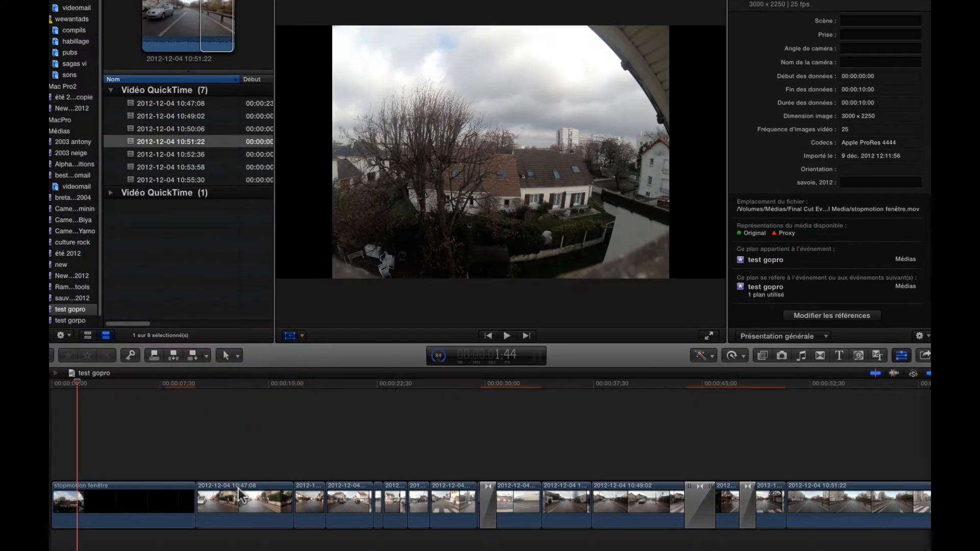
pyautogui.click(239, 494)
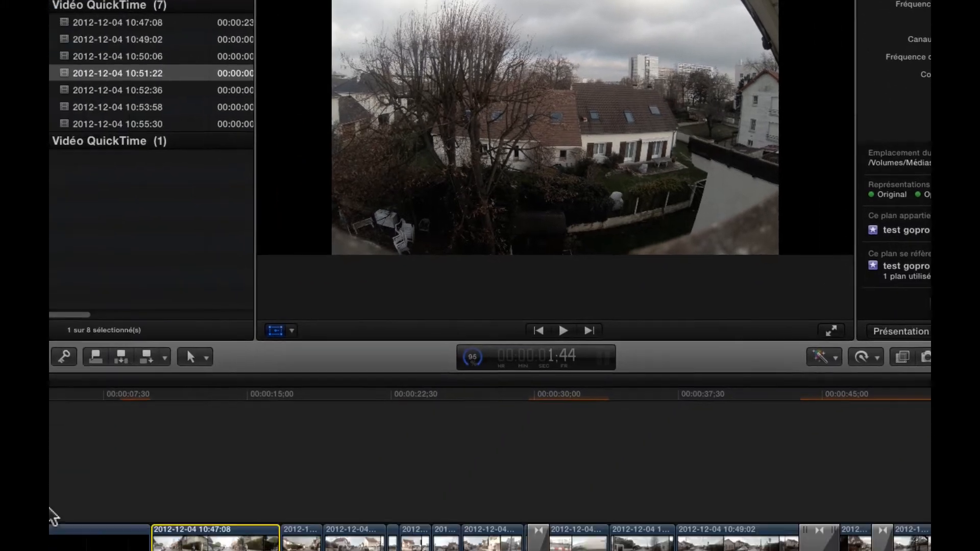
pyautogui.click(177, 444)
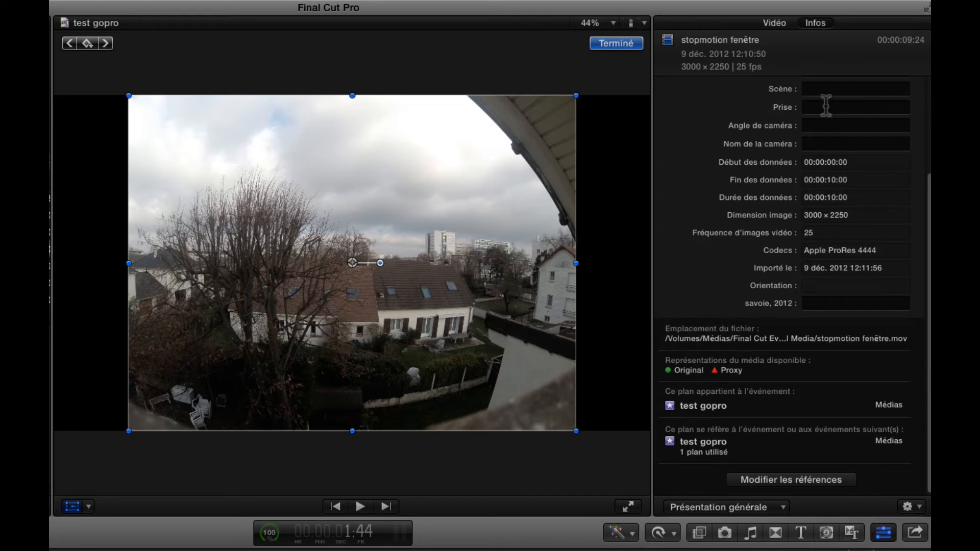
# Scale the stopmotion fenêtre clip to 177 %, reposition it to about X 224,5 px, Y -162 px, and play it
pyautogui.click(775, 23)
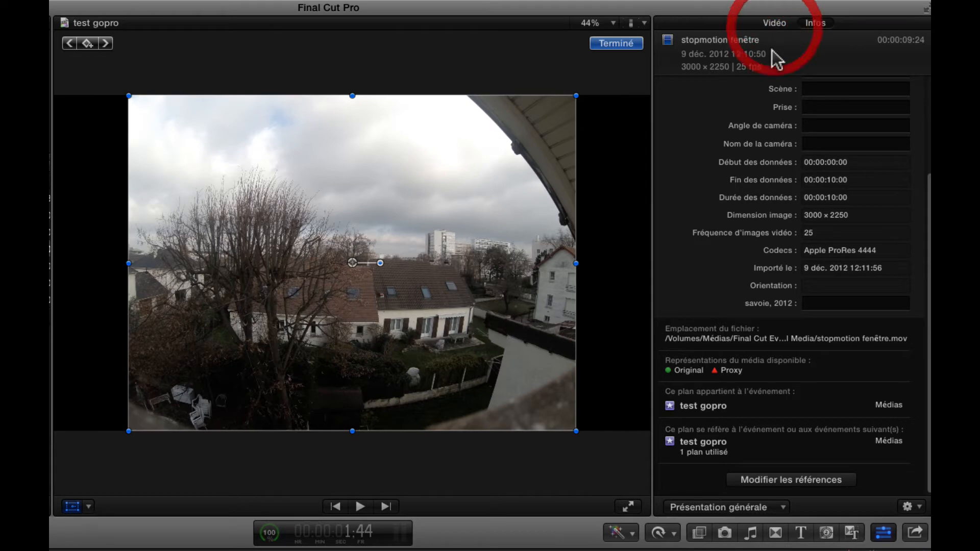
pyautogui.click(775, 23)
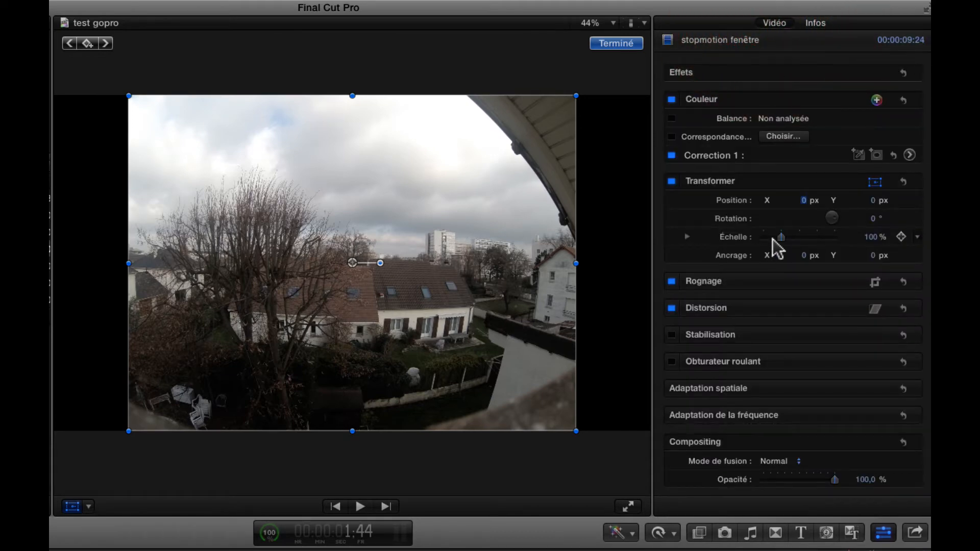
pyautogui.moveTo(782, 237); pyautogui.dragTo(795, 235)
pyautogui.moveTo(322, 333); pyautogui.dragTo(342, 407)
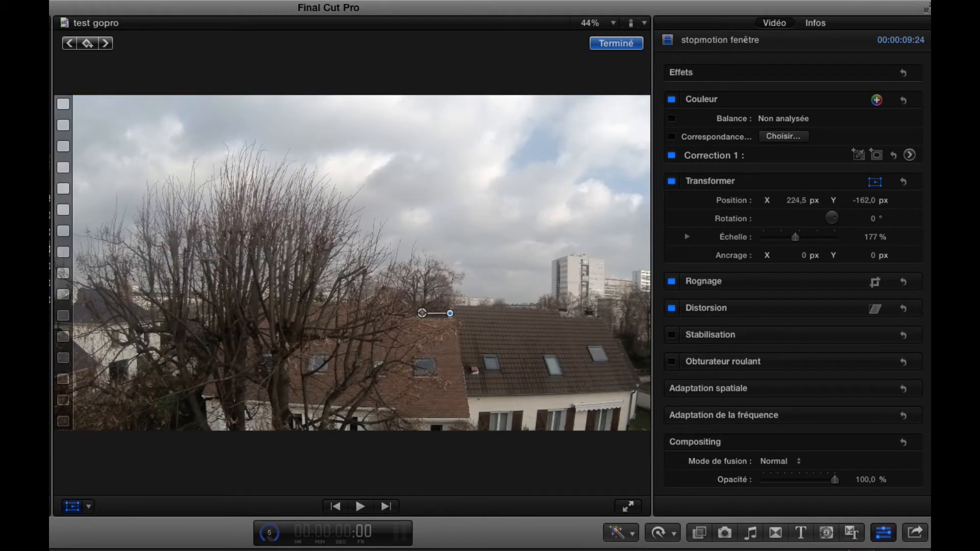
pyautogui.press('space')
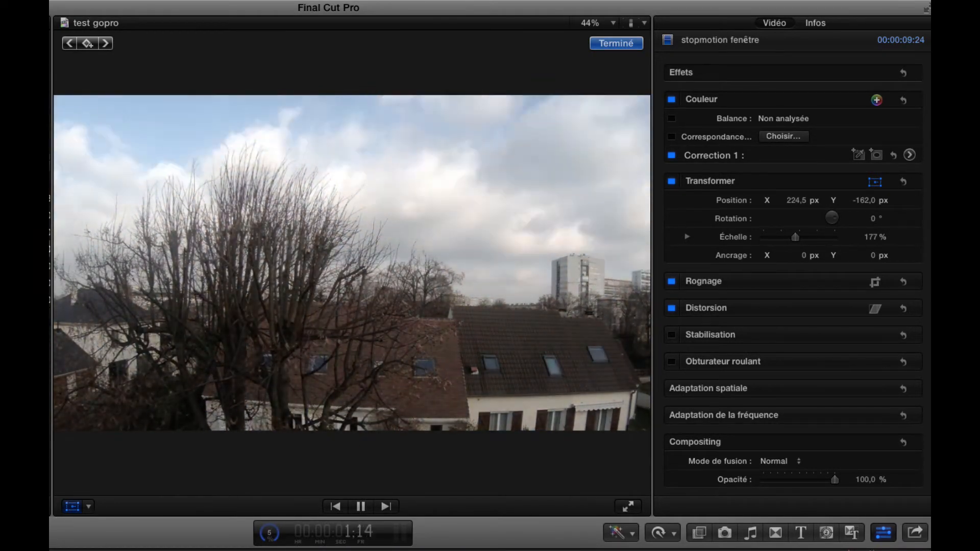
# Trim the end of the stopmotion fenêtre clip to a duration of 02;47 and slow the clip to 50%
pyautogui.moveTo(213, 475); pyautogui.dragTo(114, 475)
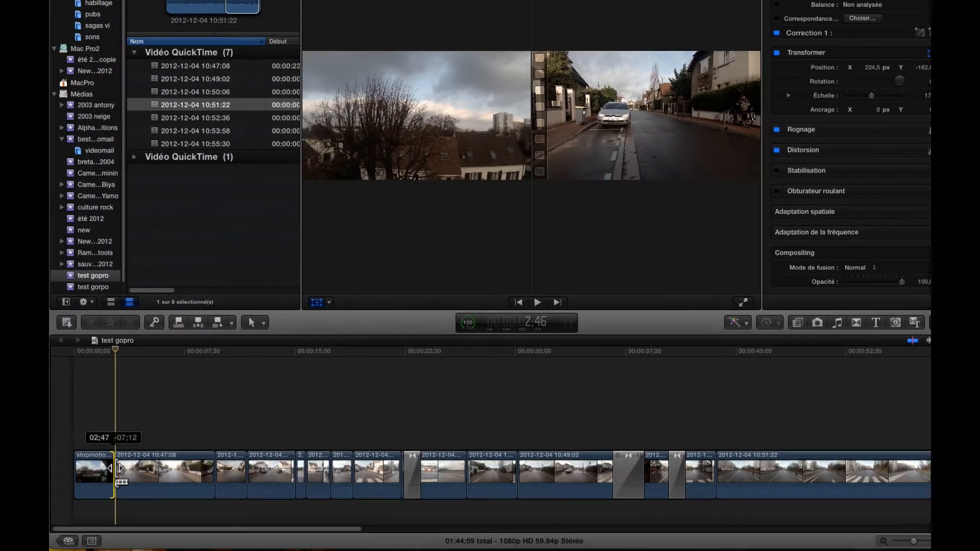
pyautogui.click(97, 477)
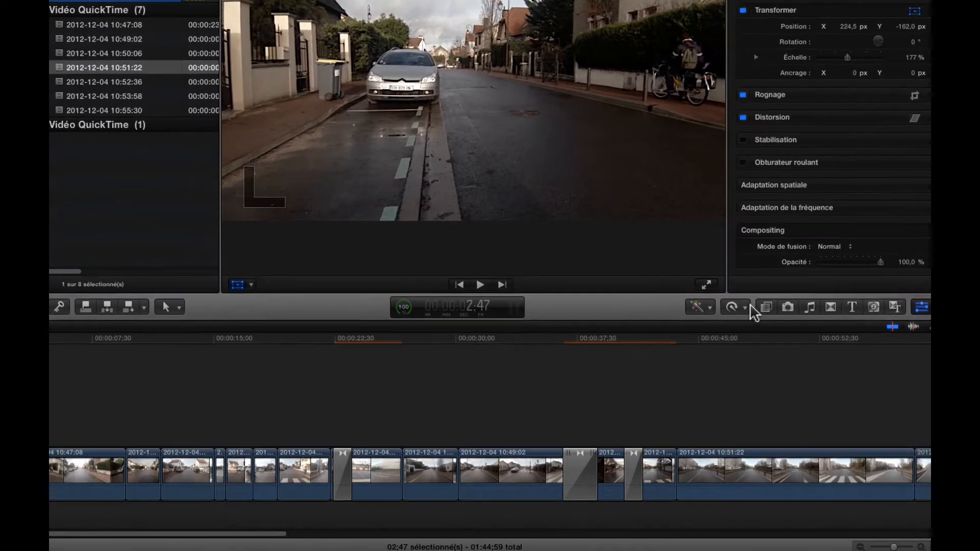
pyautogui.click(770, 322)
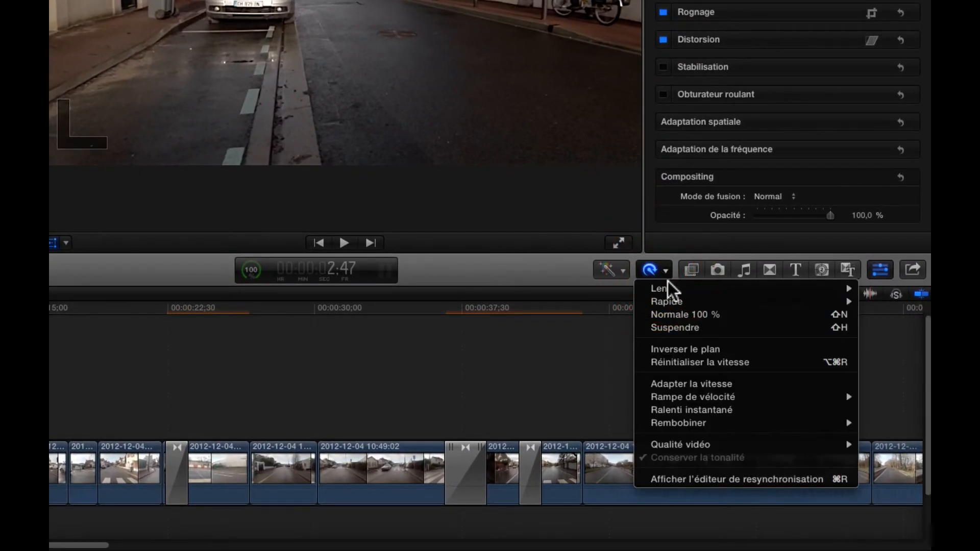
pyautogui.moveTo(780, 339)
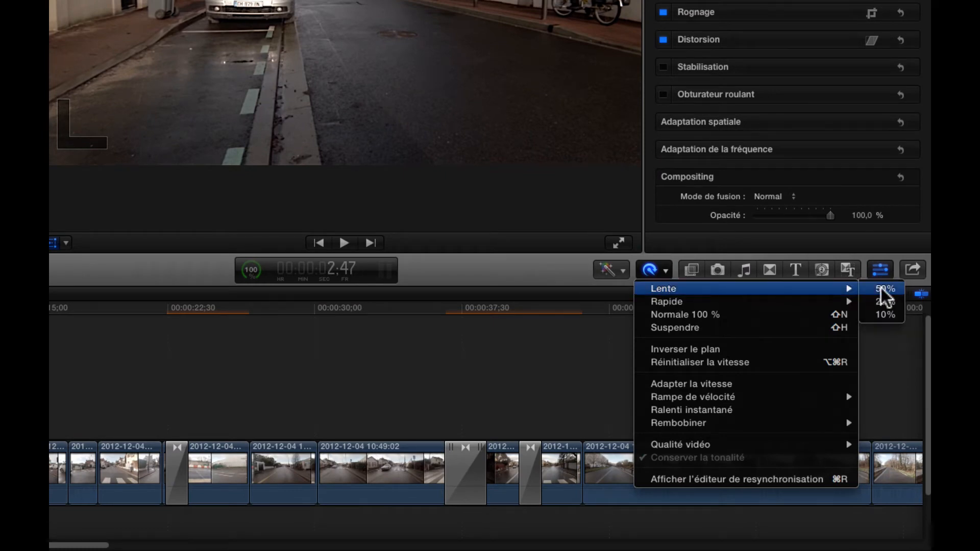
pyautogui.click(885, 302)
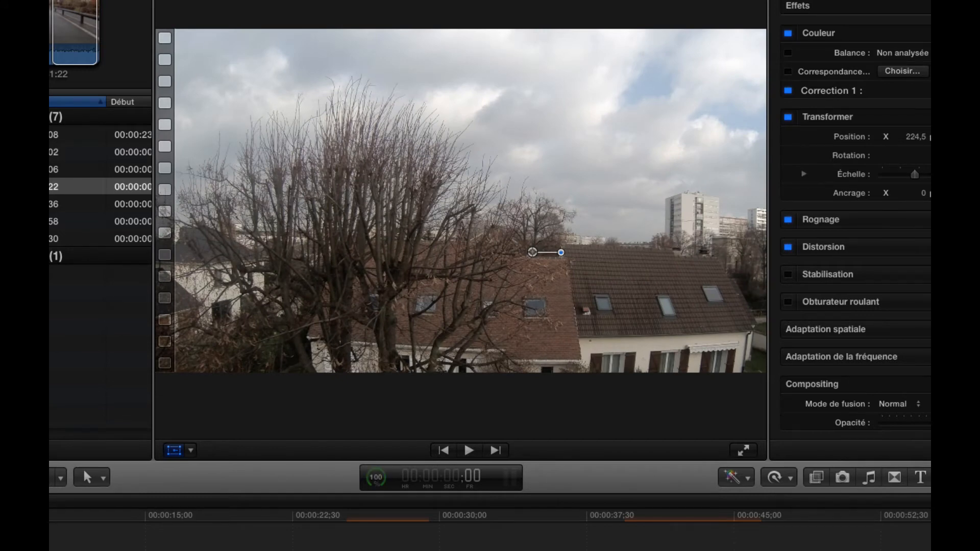
pyautogui.press('space')
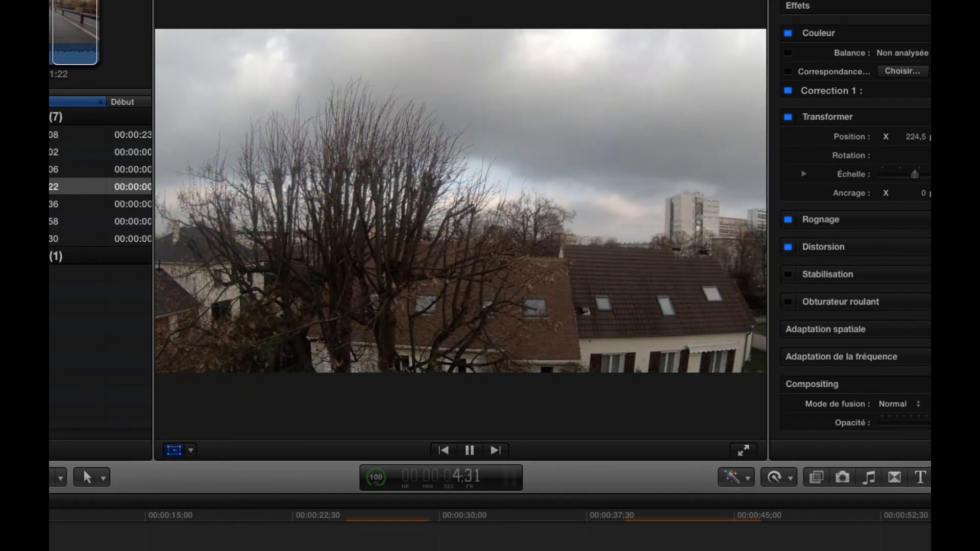
pyautogui.press('space')
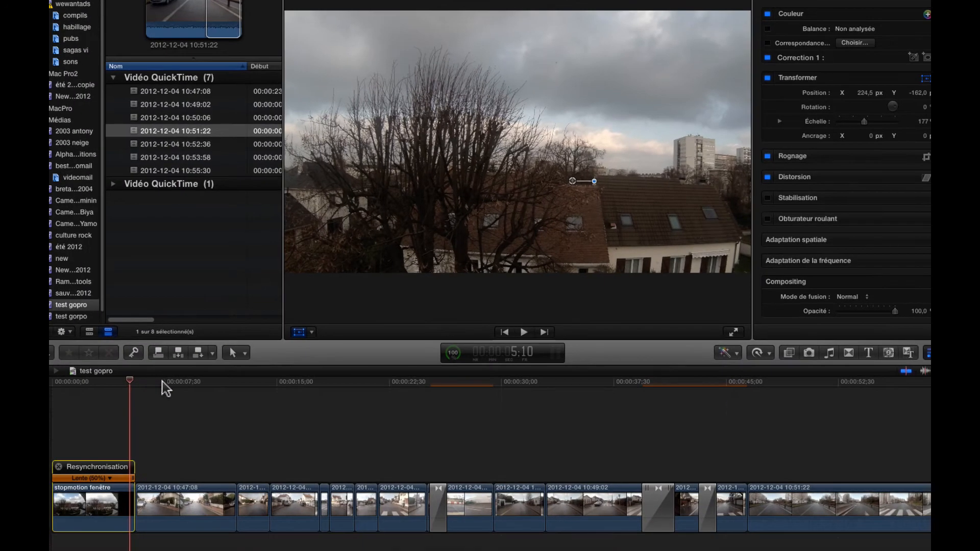
pyautogui.click(152, 383)
pyautogui.moveTo(151, 389); pyautogui.dragTo(135, 391)
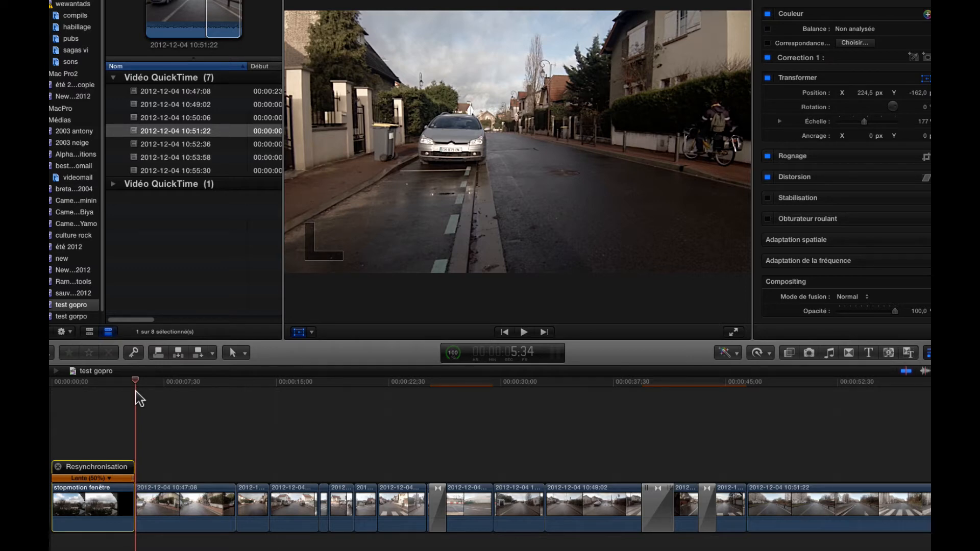
pyautogui.press('space')
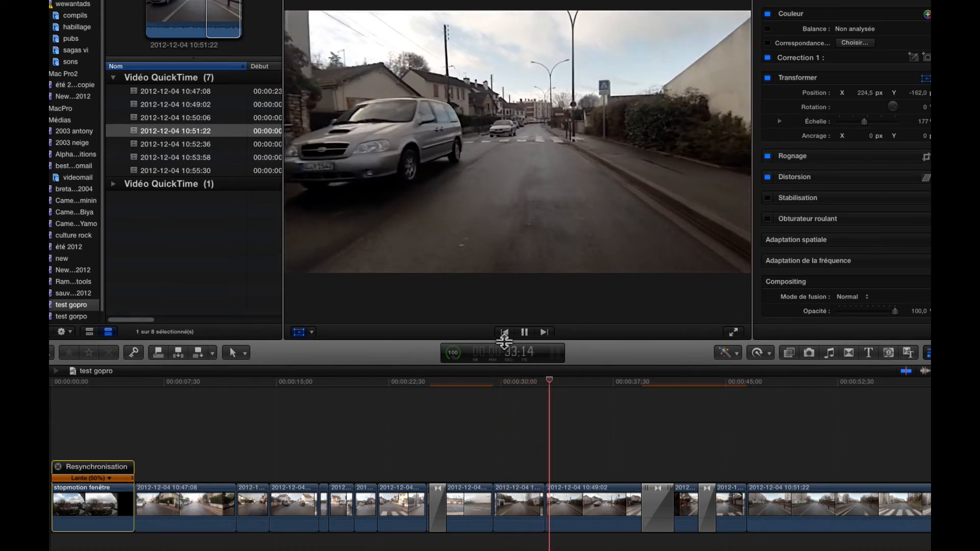
pyautogui.press('space')
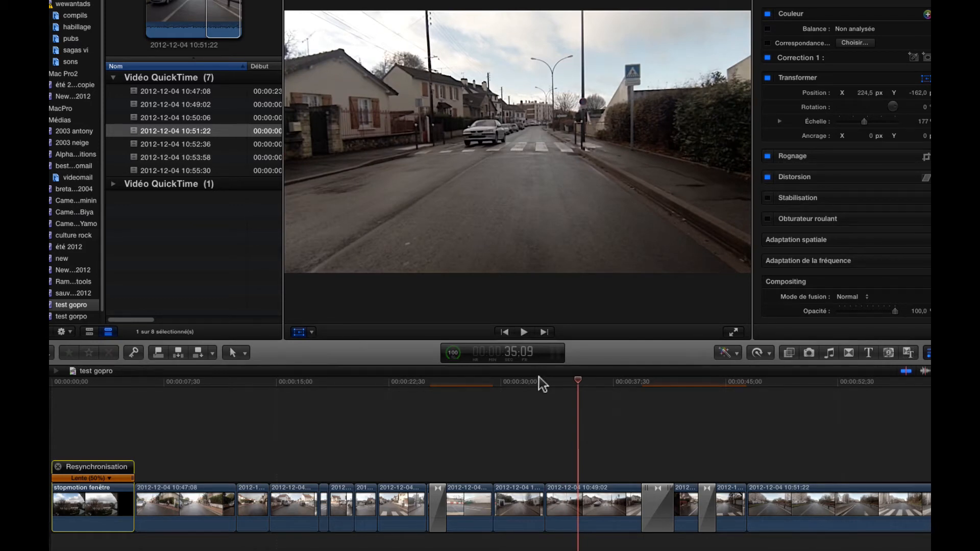
pyautogui.click(567, 499)
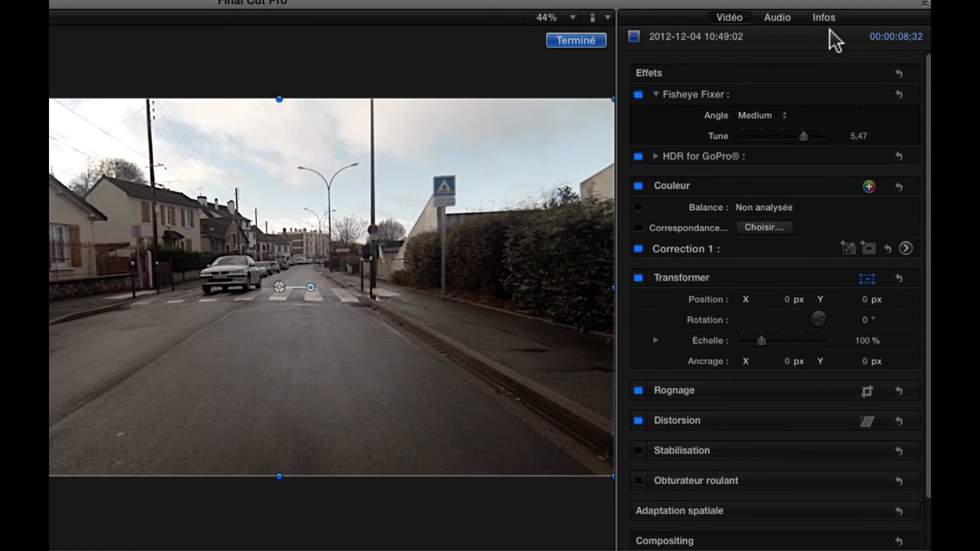
pyautogui.click(827, 17)
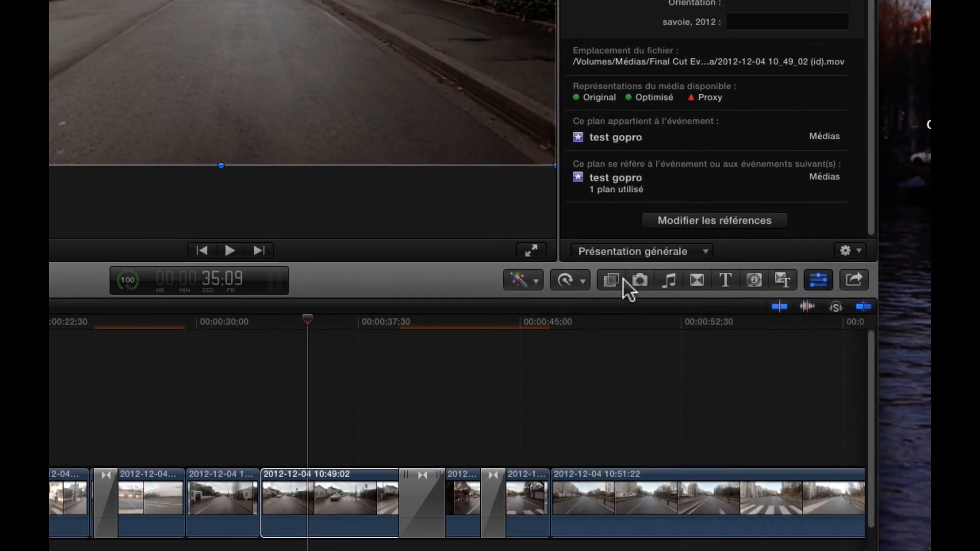
pyautogui.click(581, 280)
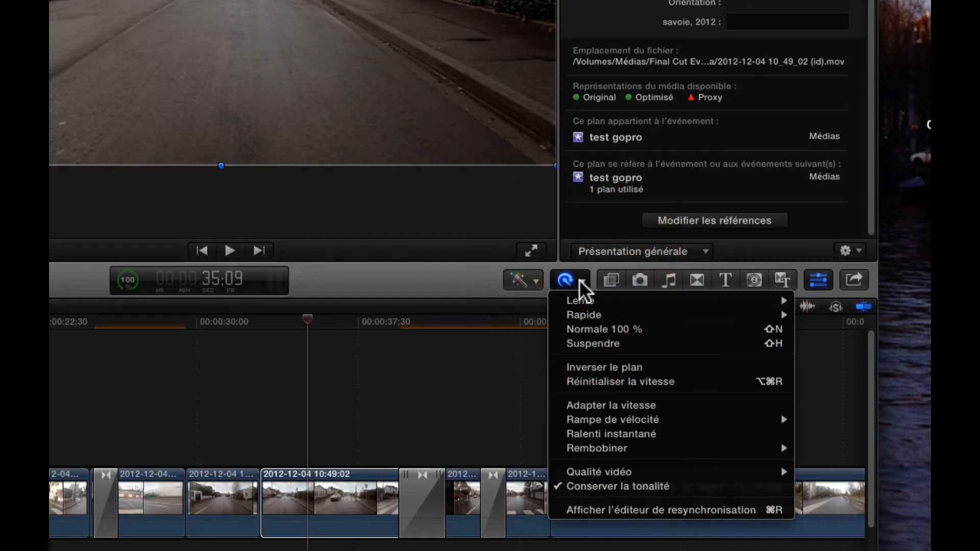
pyautogui.moveTo(619, 474)
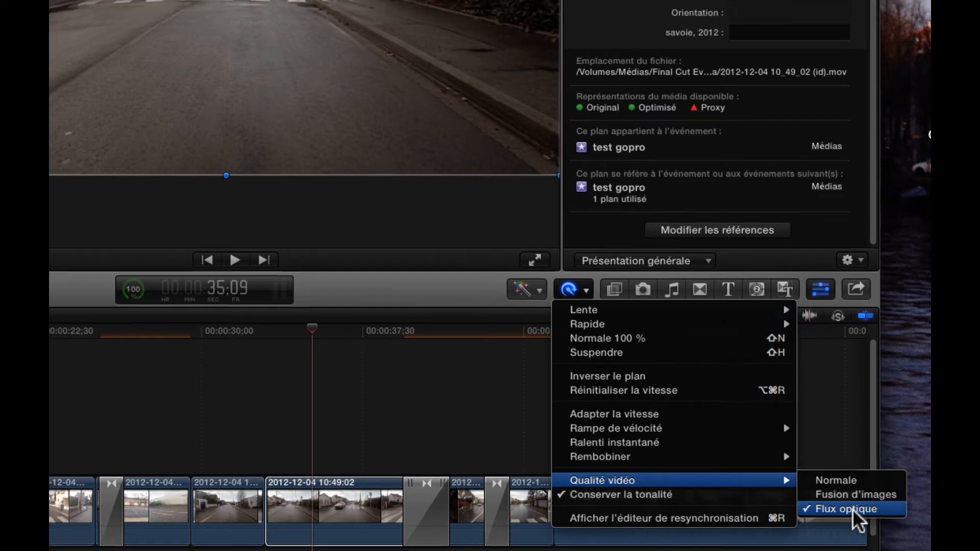
pyautogui.press('Escape')
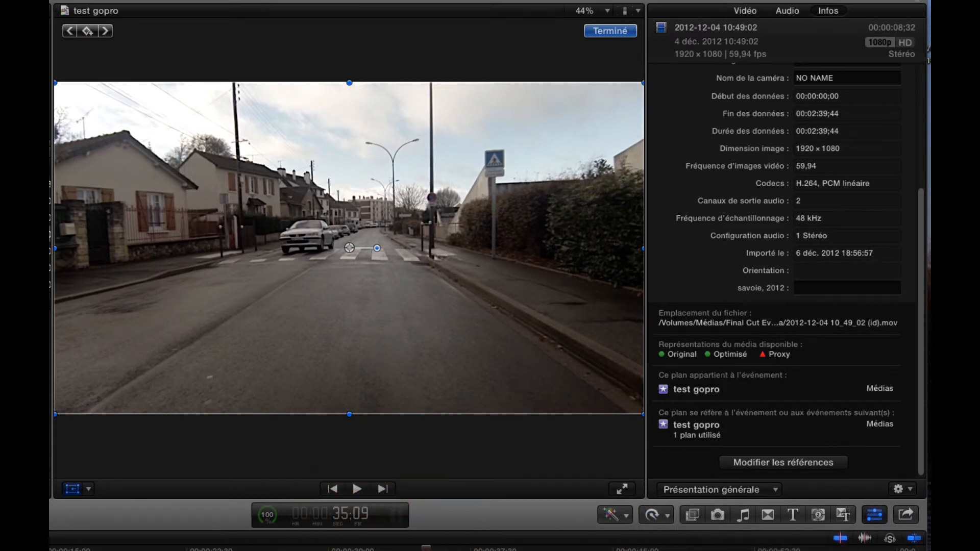
pyautogui.click(394, 543)
pyautogui.press('space')
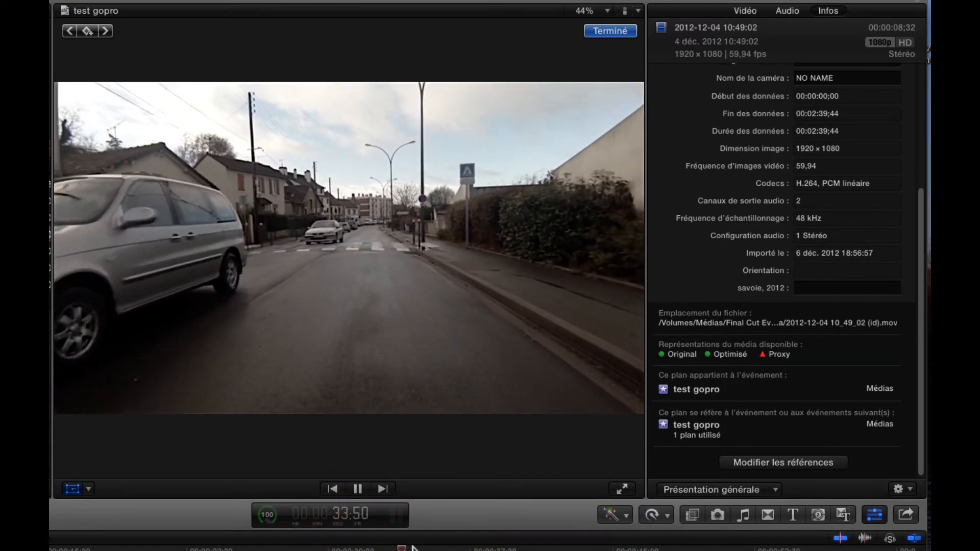
pyautogui.press('space')
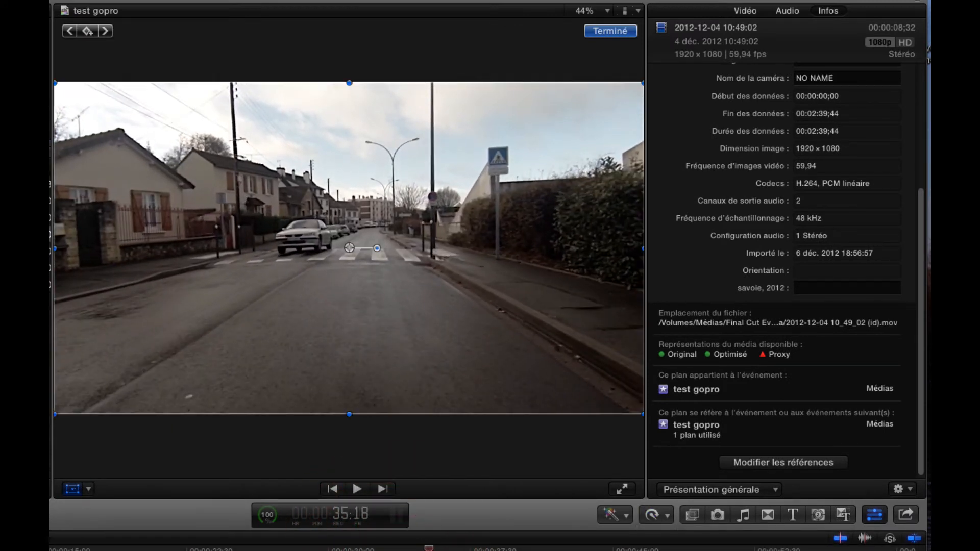
pyautogui.press('Up')
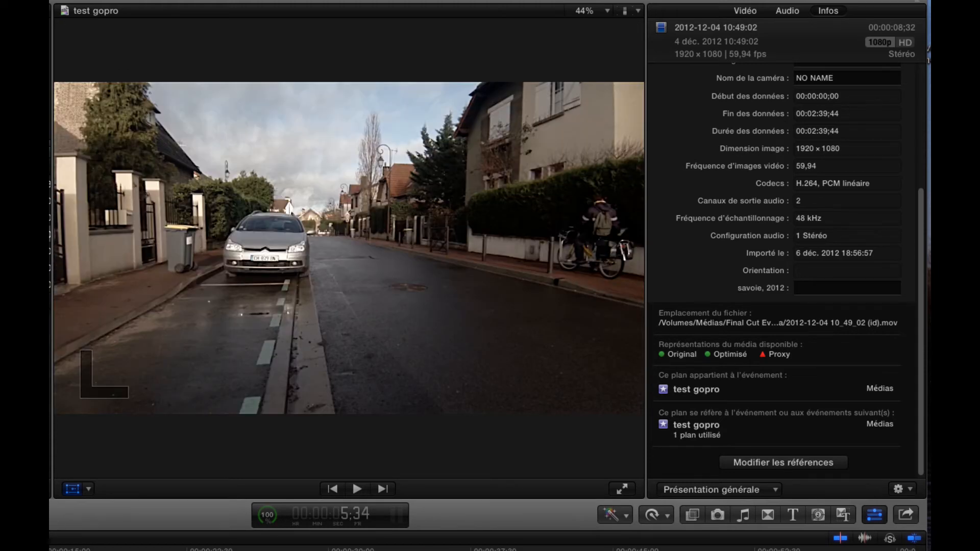
pyautogui.press('space')
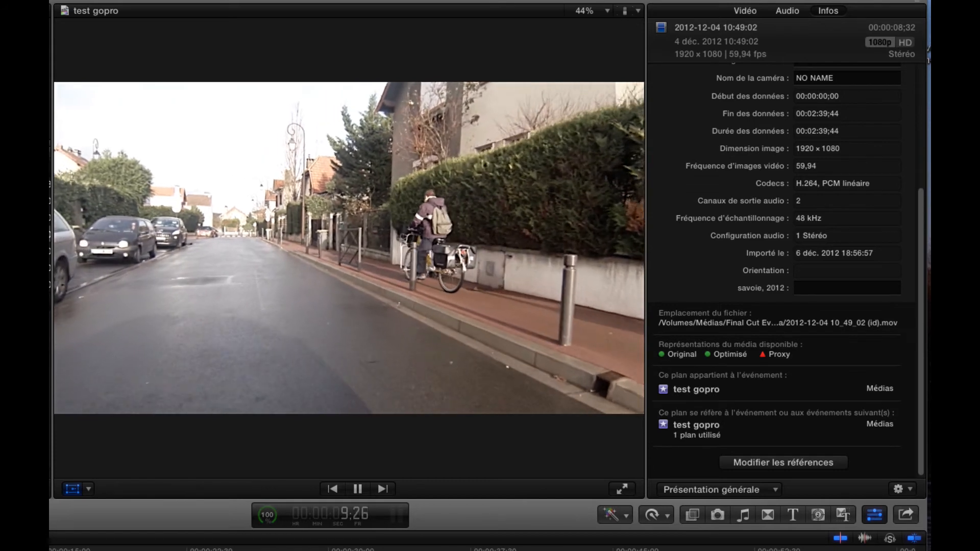
pyautogui.press('space')
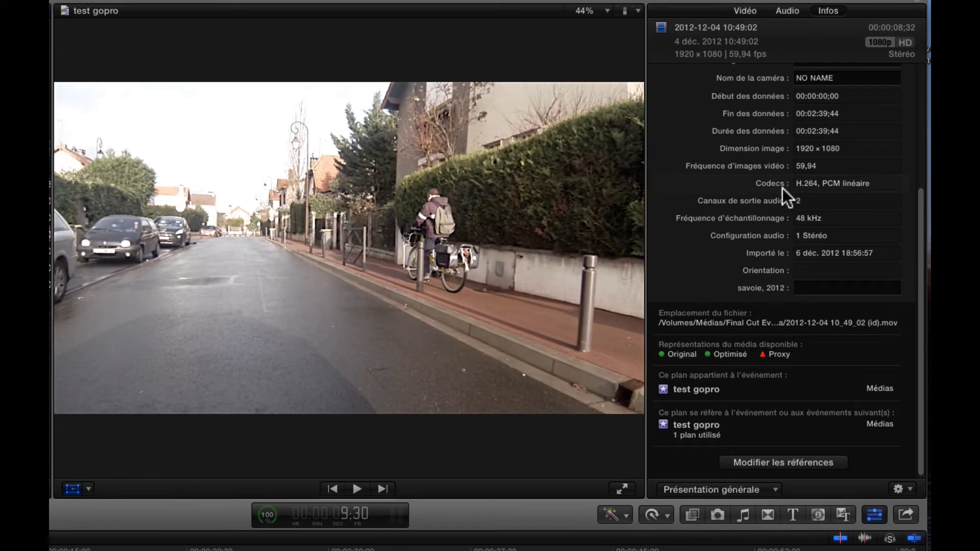
pyautogui.click(746, 11)
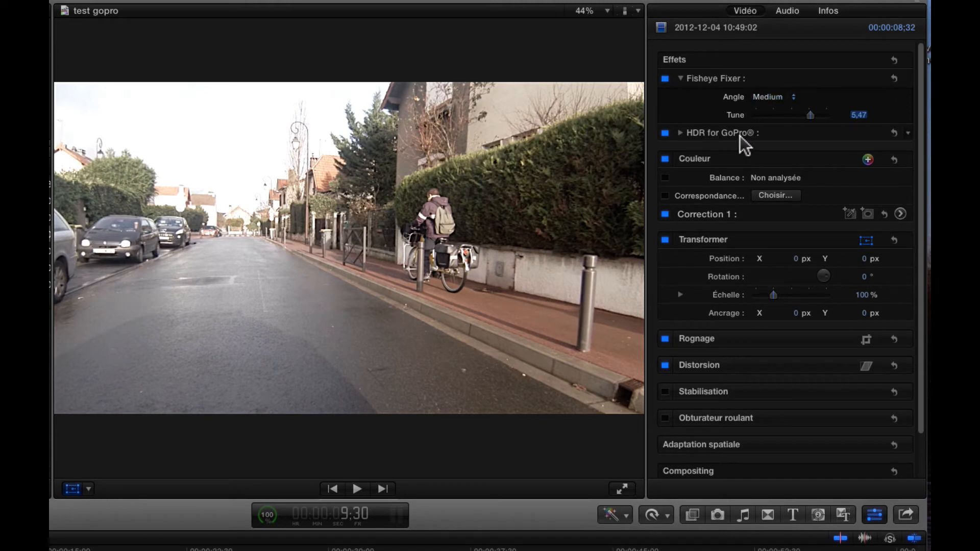
pyautogui.click(681, 133)
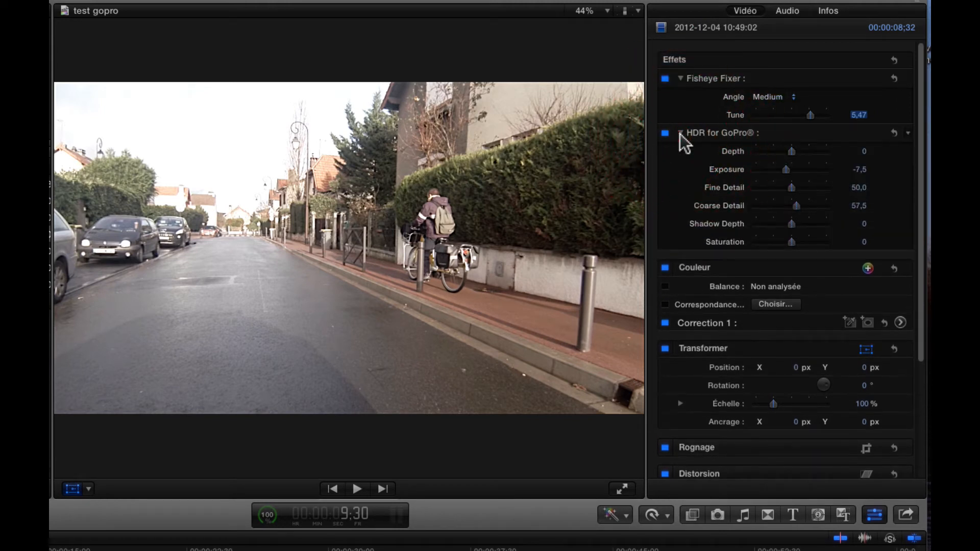
pyautogui.click(118, 521)
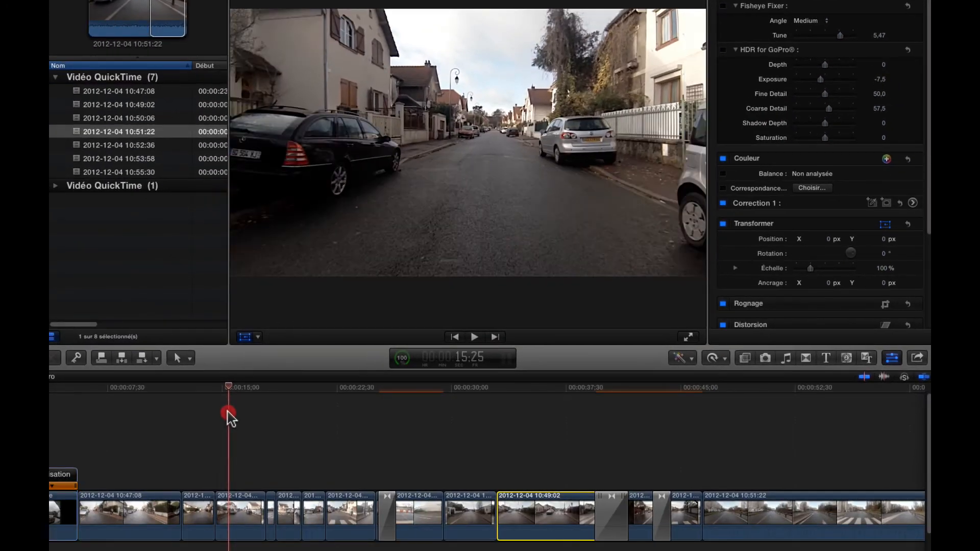
pyautogui.moveTo(228, 414); pyautogui.dragTo(253, 421)
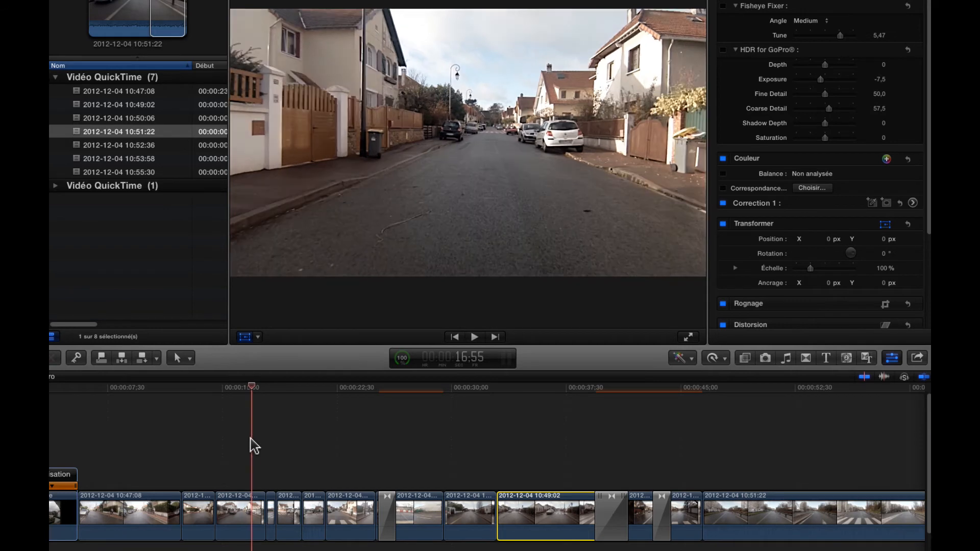
pyautogui.click(254, 442)
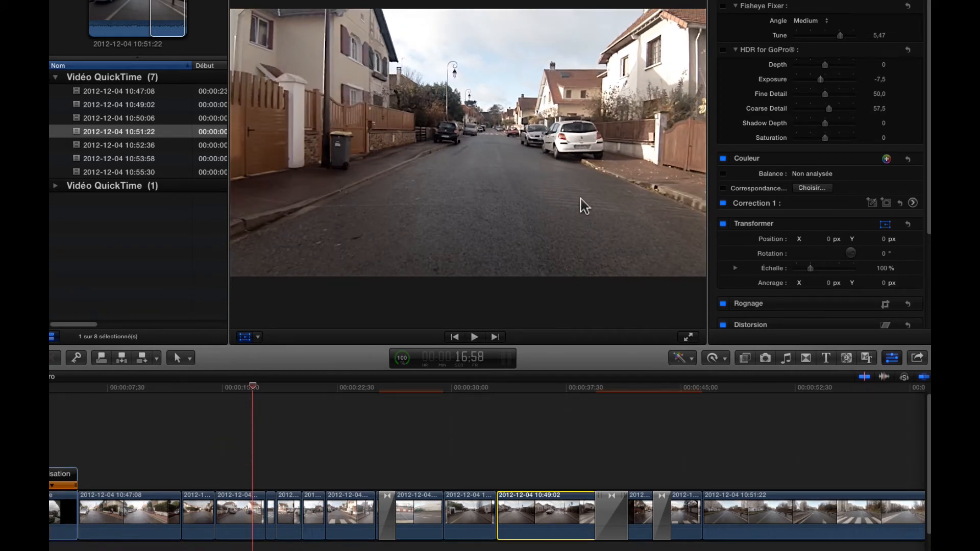
pyautogui.click(251, 515)
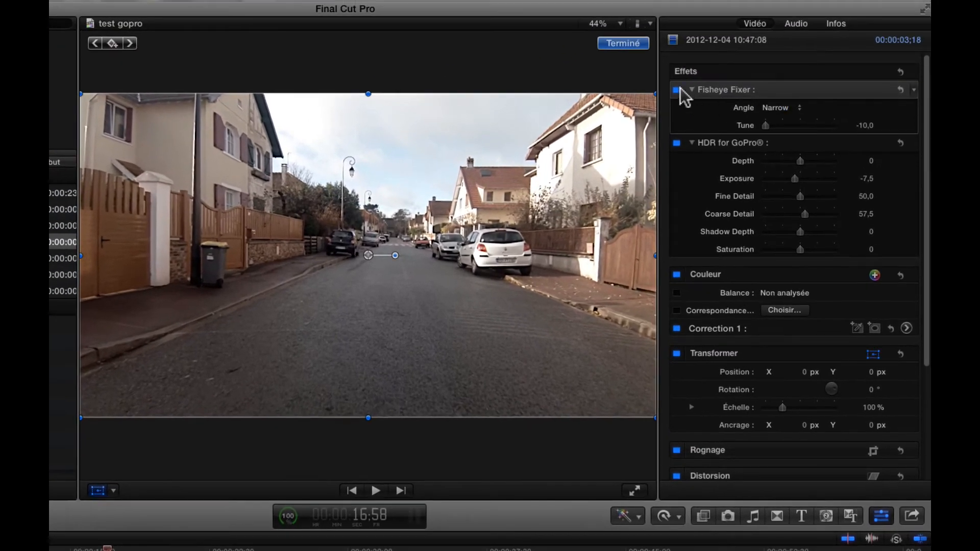
pyautogui.click(677, 90)
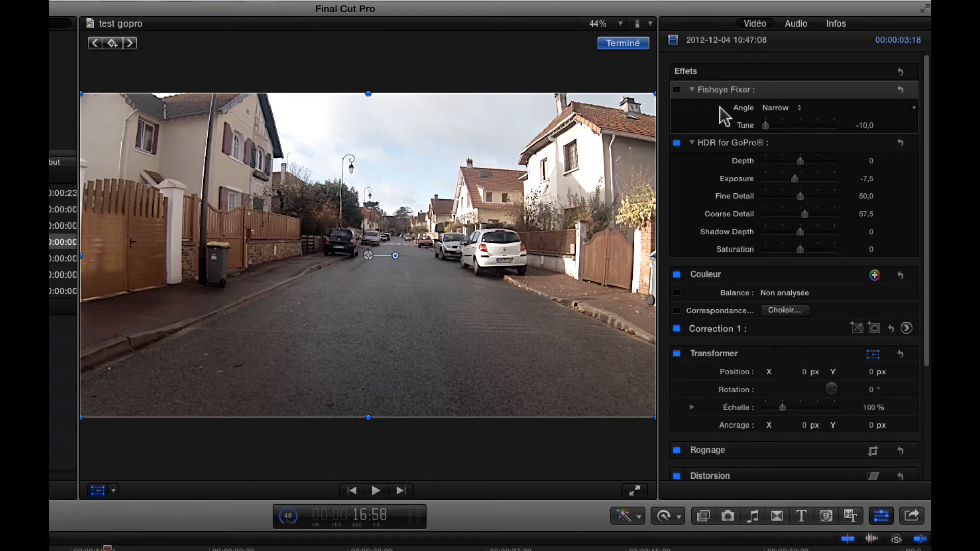
pyautogui.click(677, 90)
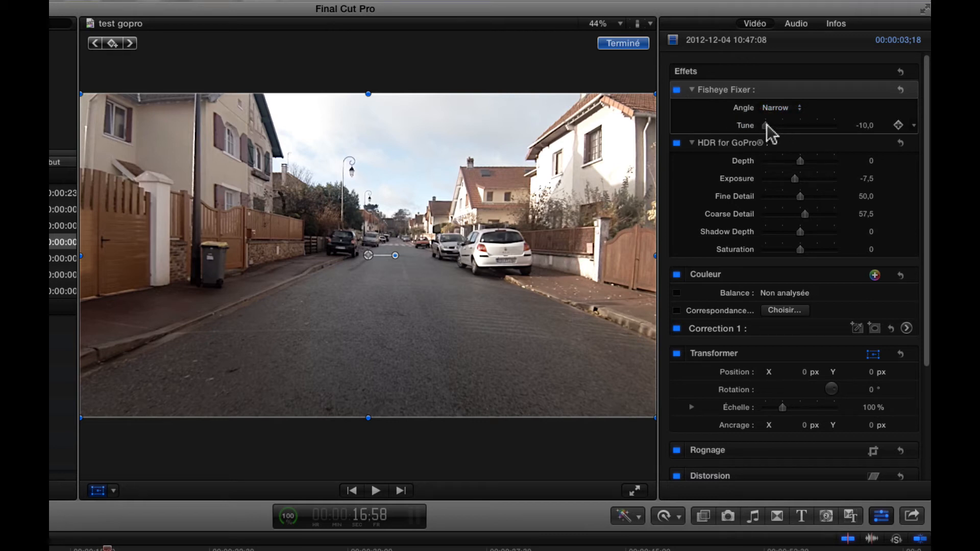
pyautogui.moveTo(766, 125); pyautogui.dragTo(722, 128)
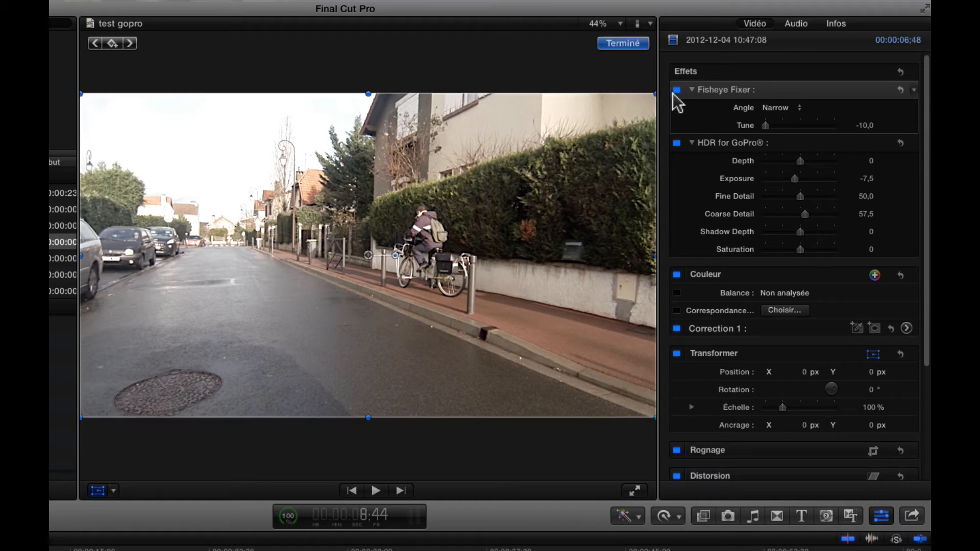
# Compare the cyclist shot at 8;44 and 8;06 with Fisheye Fixer disabled and enabled, leaving the effect on
pyautogui.click(680, 88)
pyautogui.click(680, 88)
pyautogui.click(679, 88)
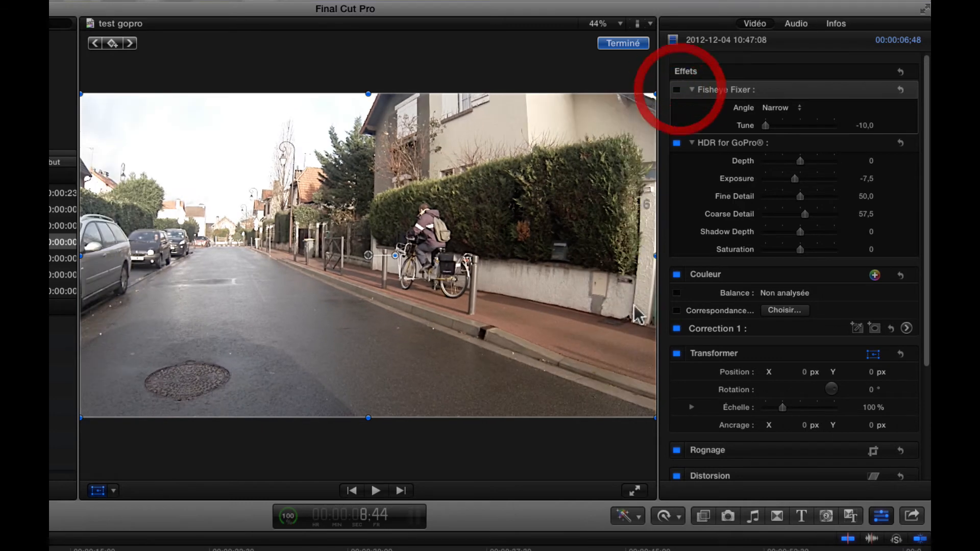
pyautogui.click(677, 90)
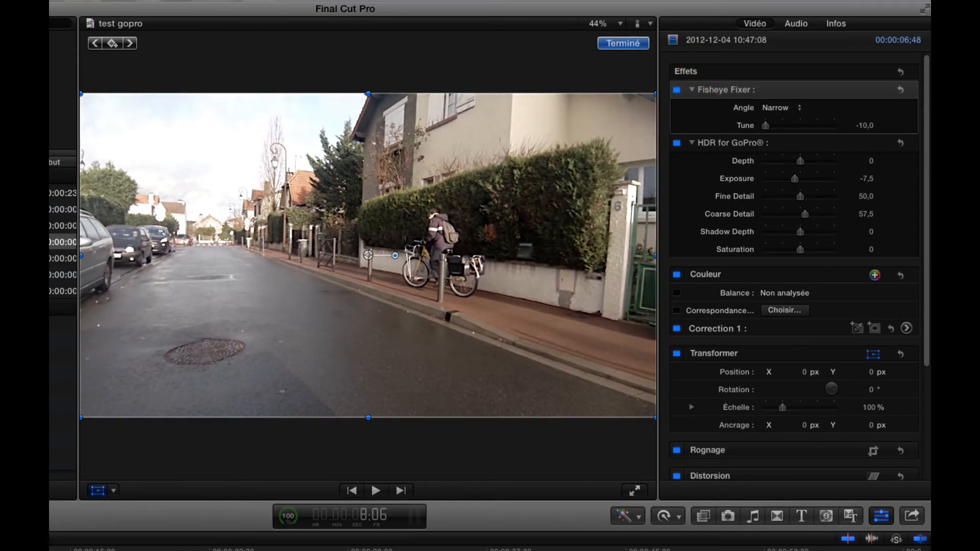
pyautogui.click(678, 90)
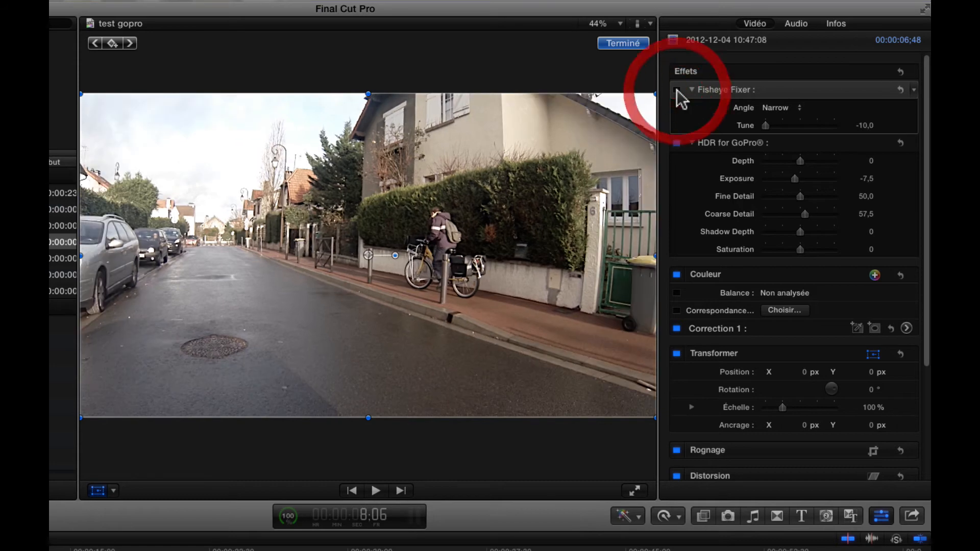
pyautogui.click(678, 91)
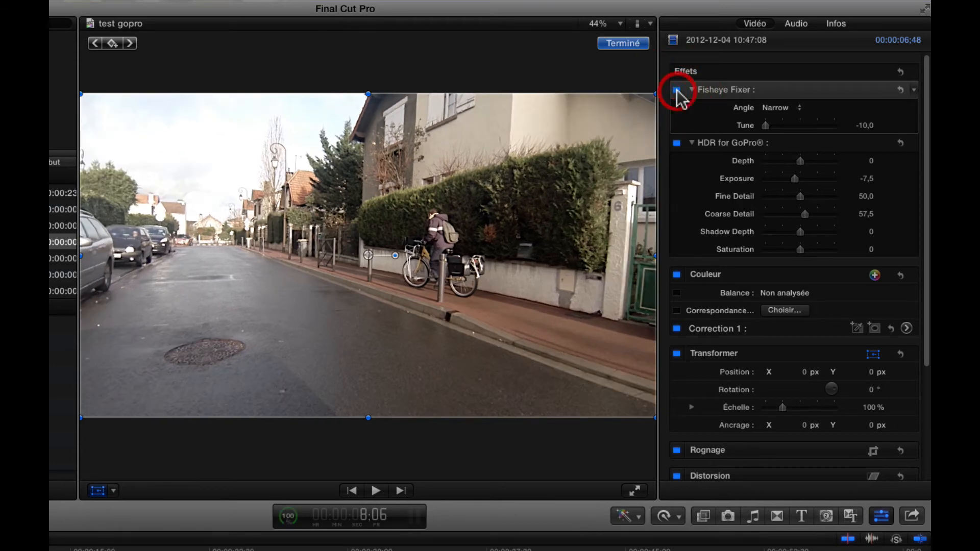
pyautogui.click(678, 90)
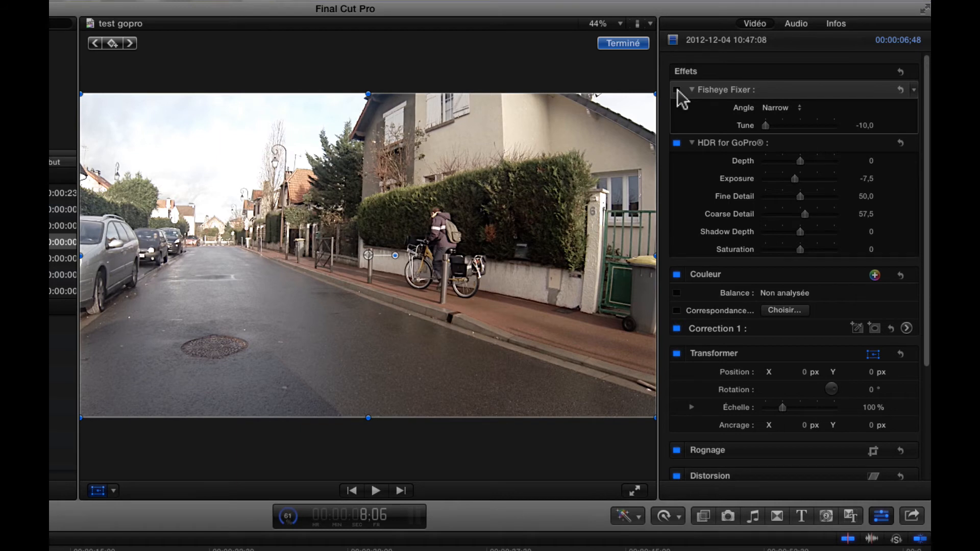
pyautogui.click(677, 90)
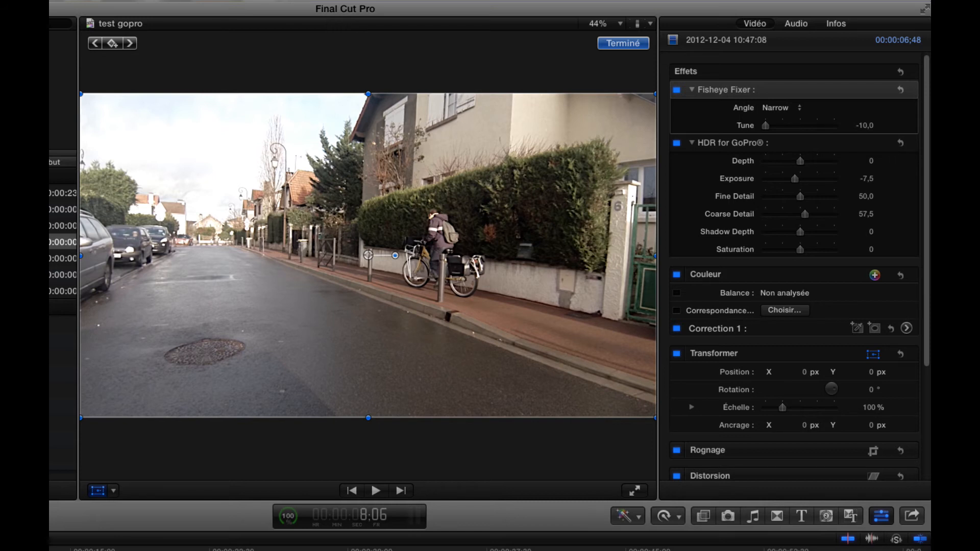
# Compare the street footage at 8;06 and 15;54 with HDR for GoPro disabled and enabled, leaving the effect on
pyautogui.click(677, 143)
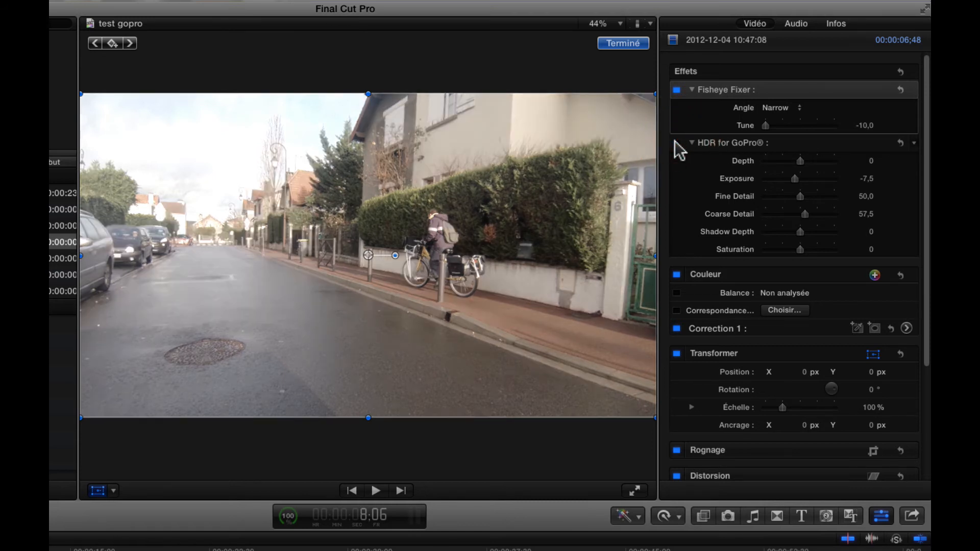
pyautogui.click(677, 143)
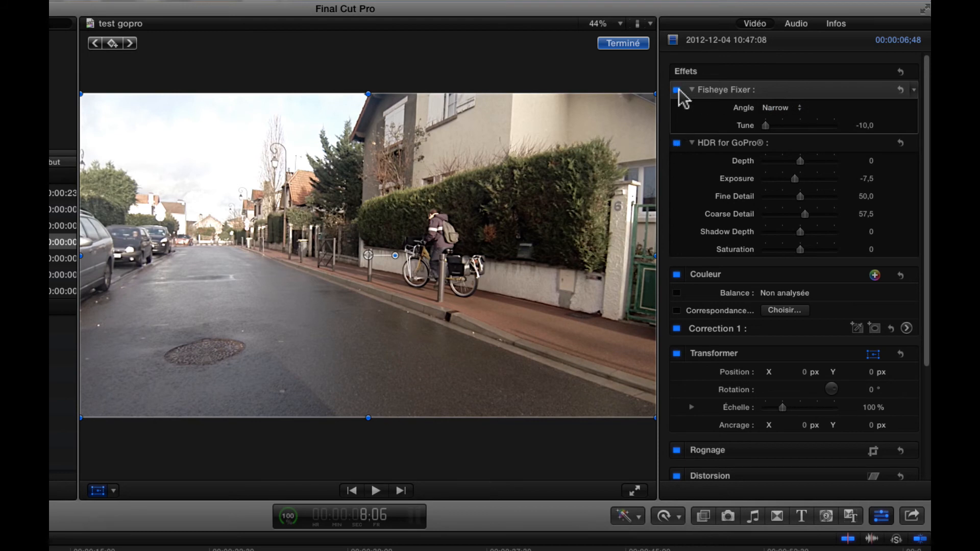
pyautogui.click(675, 143)
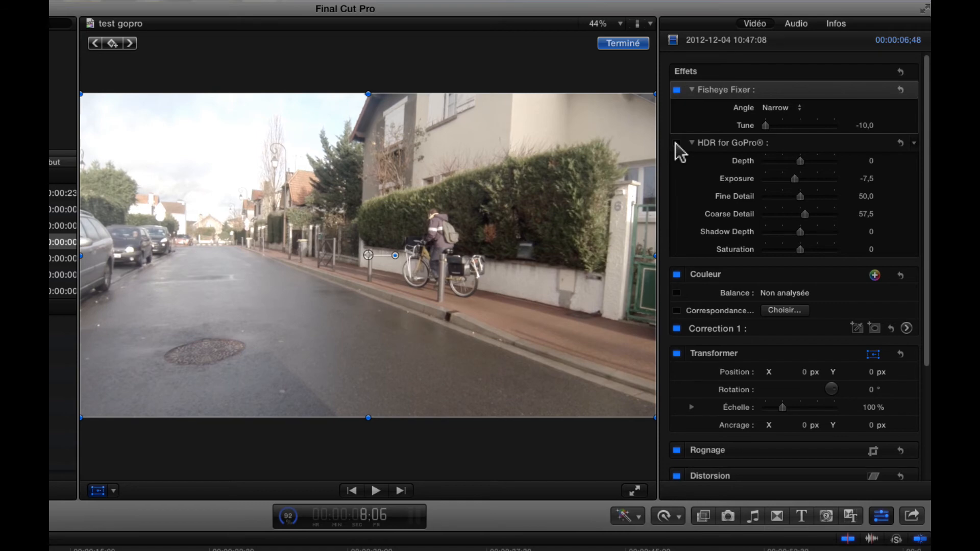
pyautogui.click(677, 144)
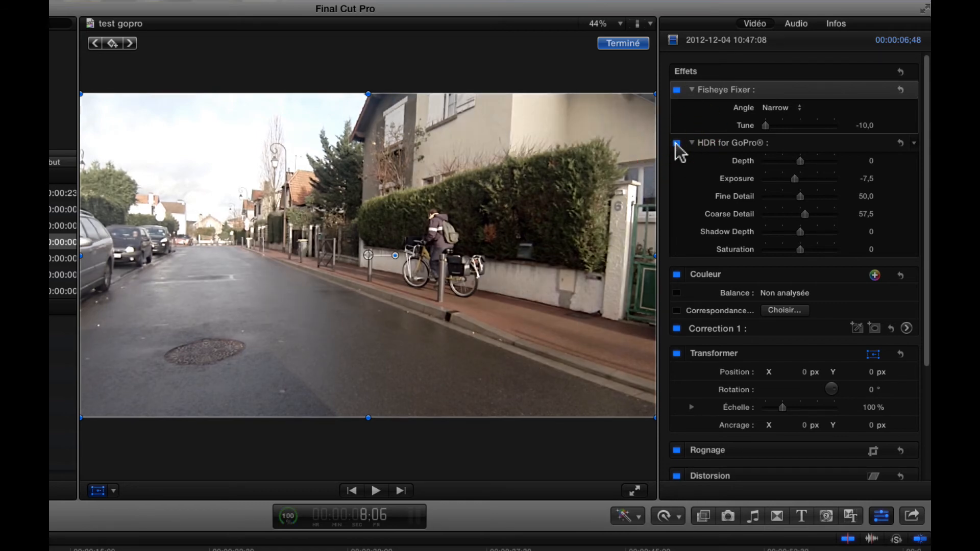
pyautogui.click(84, 548)
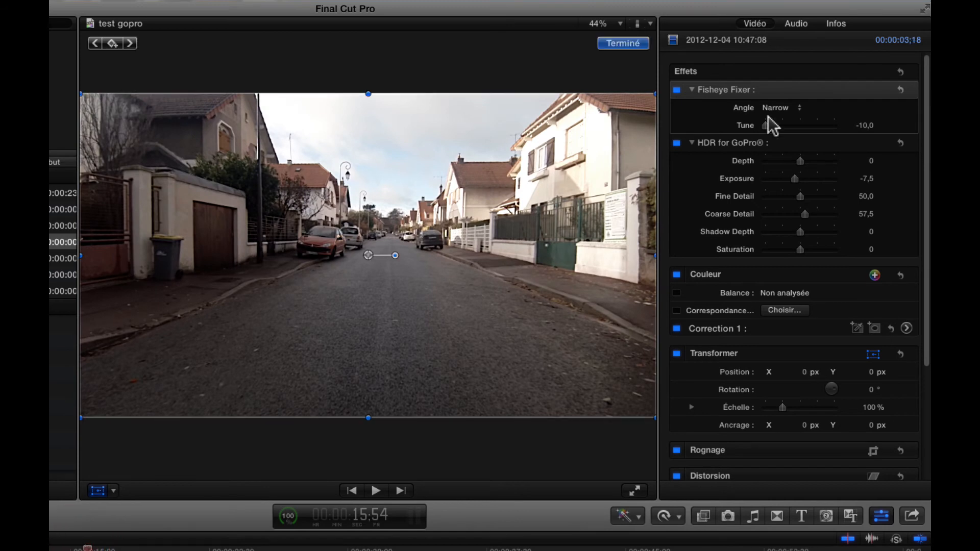
pyautogui.click(678, 143)
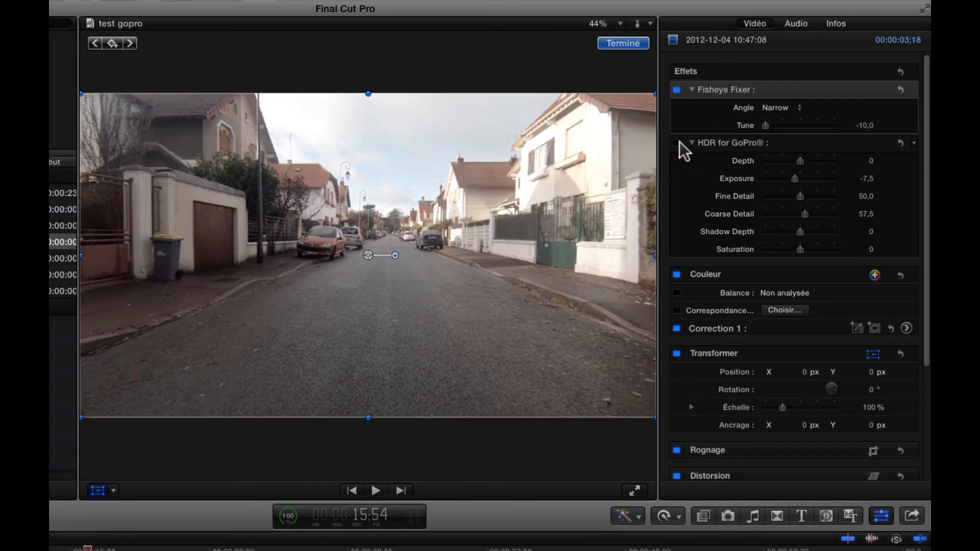
pyautogui.click(677, 143)
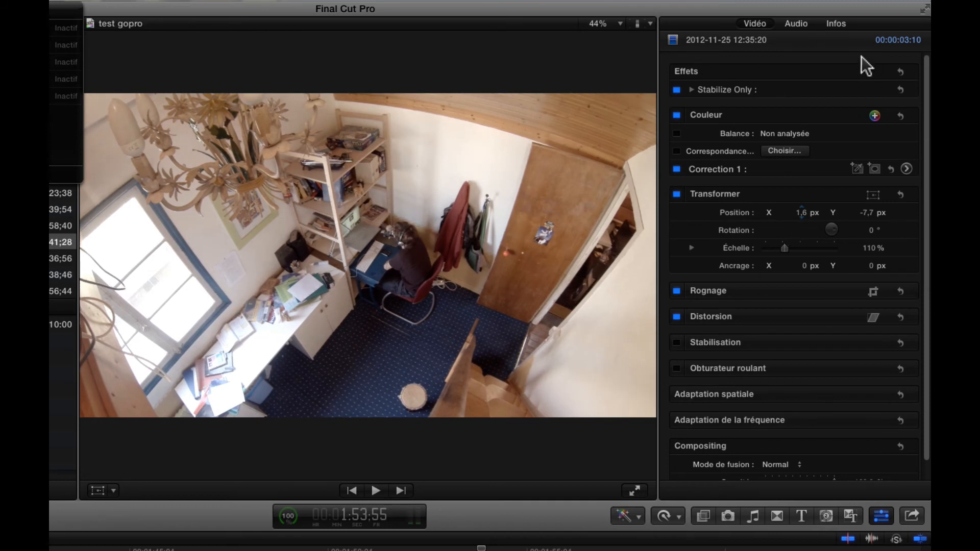
pyautogui.click(836, 24)
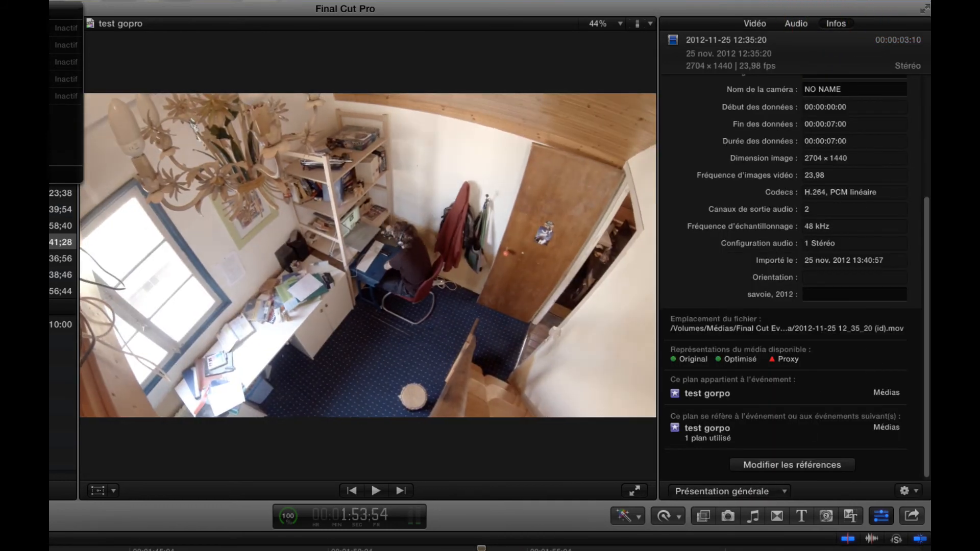
pyautogui.press('space')
pyautogui.press('space')
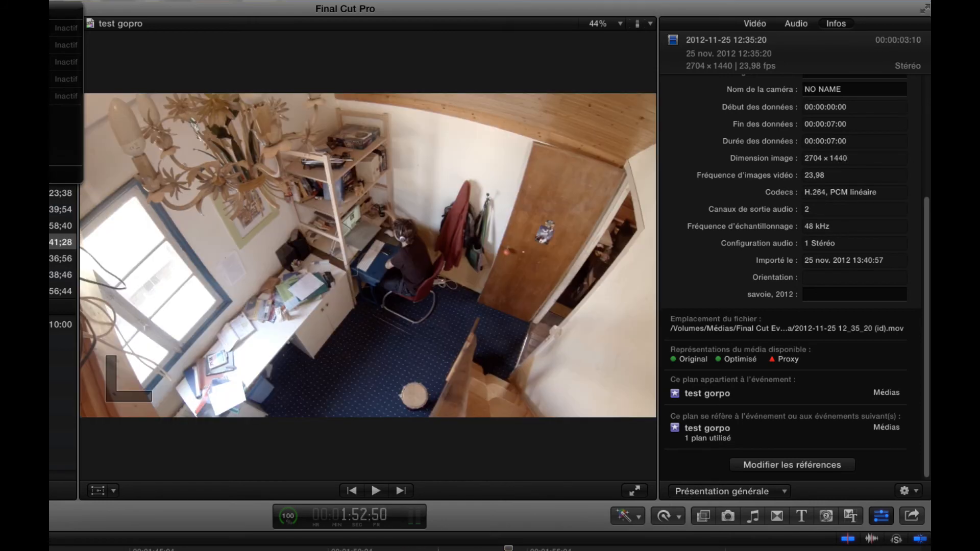
pyautogui.press('space')
pyautogui.press('space')
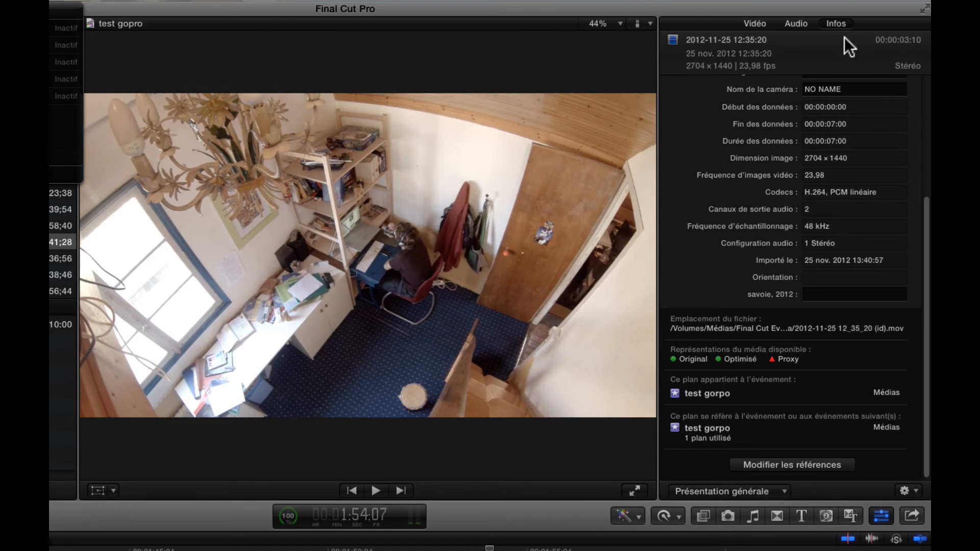
pyautogui.click(757, 24)
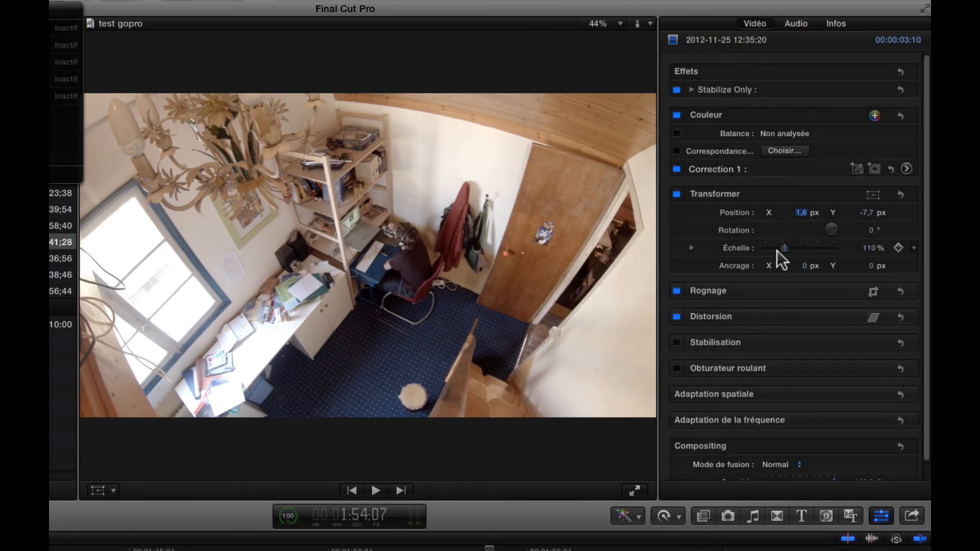
pyautogui.moveTo(783, 247); pyautogui.dragTo(791, 249)
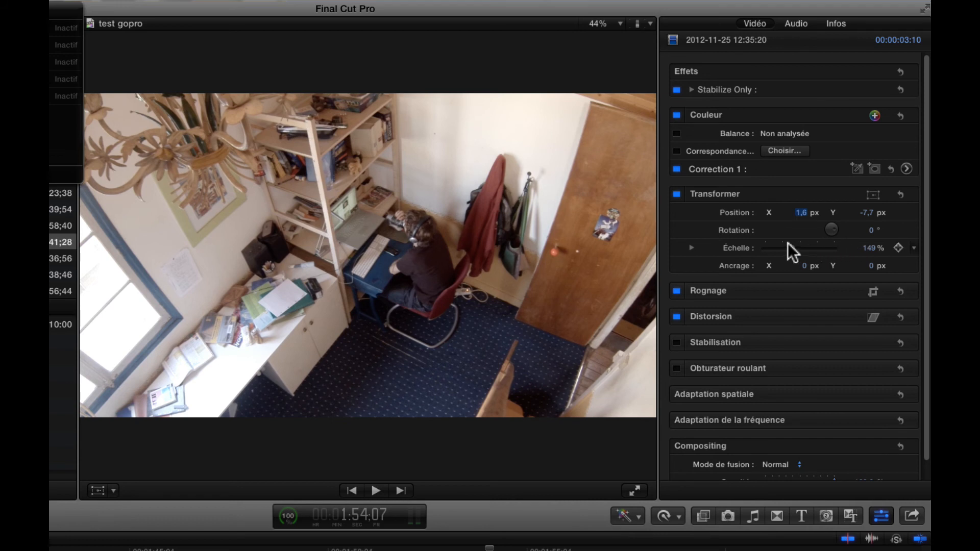
pyautogui.moveTo(792, 248); pyautogui.dragTo(793, 249)
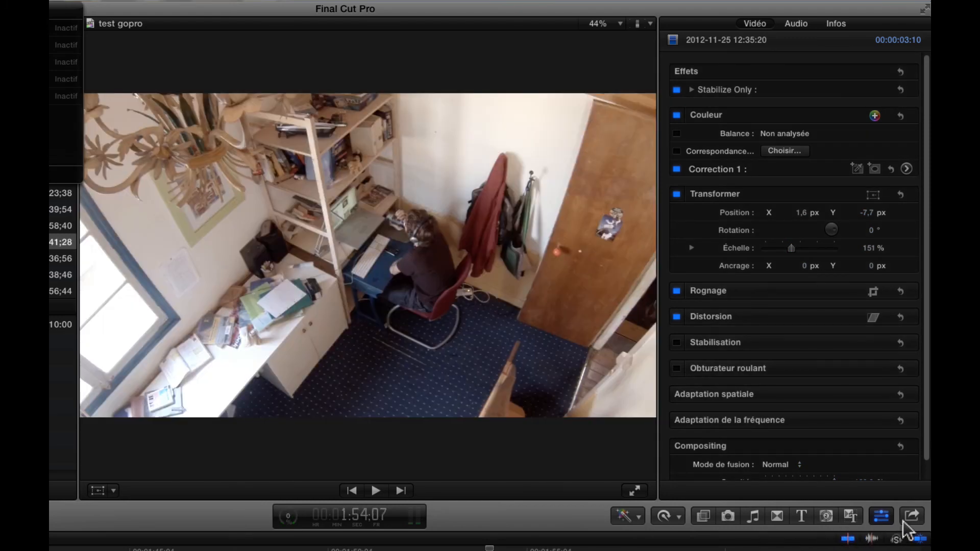
pyautogui.click(730, 448)
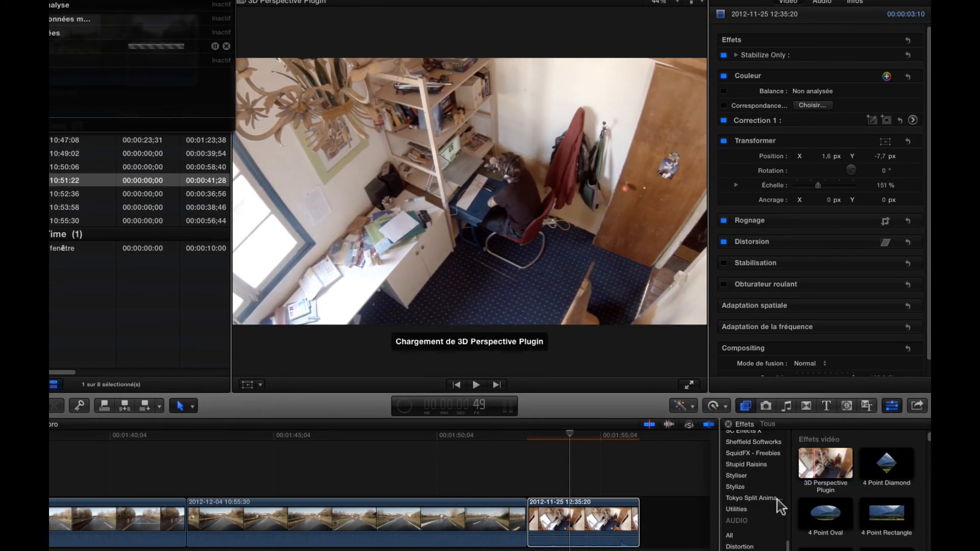
pyautogui.scroll(-2, 763, 513)
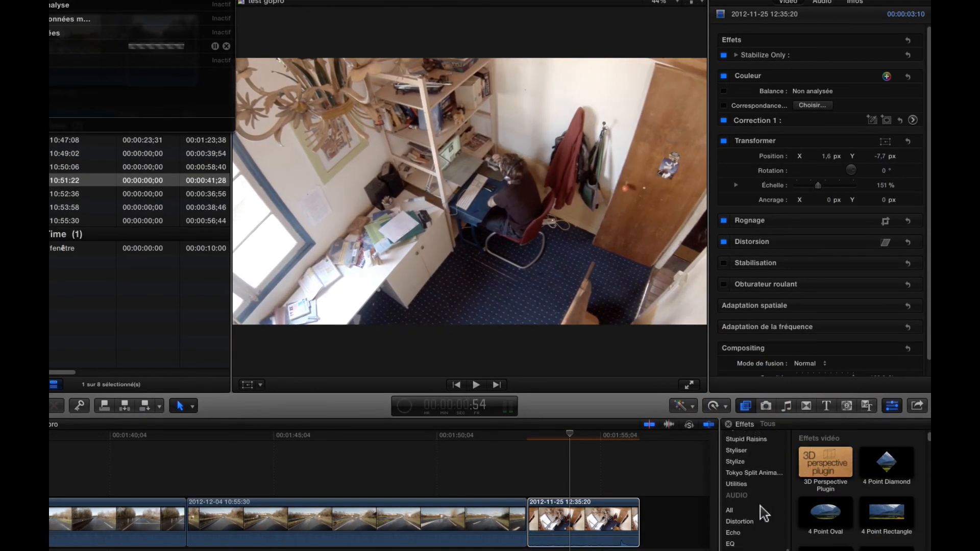
pyautogui.click(741, 491)
pyautogui.click(741, 488)
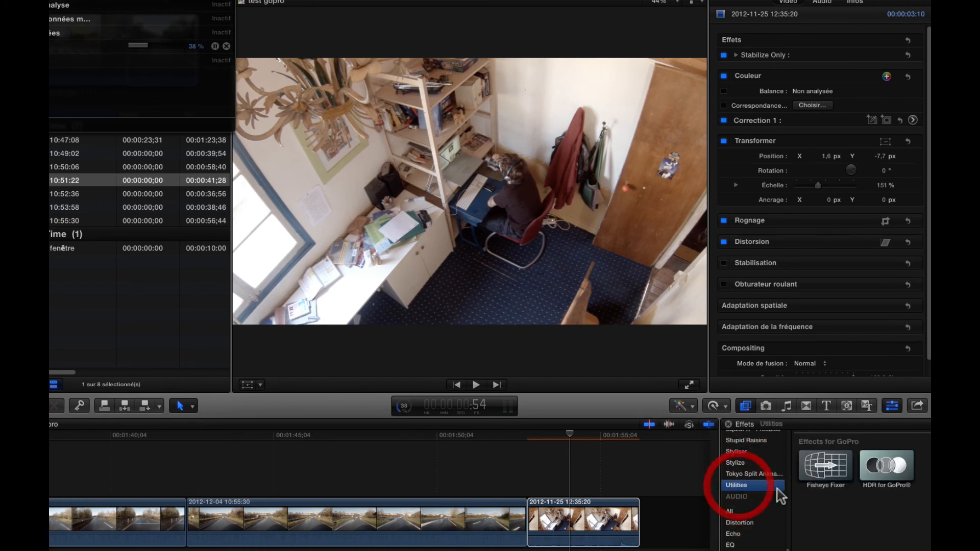
pyautogui.moveTo(826, 464); pyautogui.dragTo(594, 526)
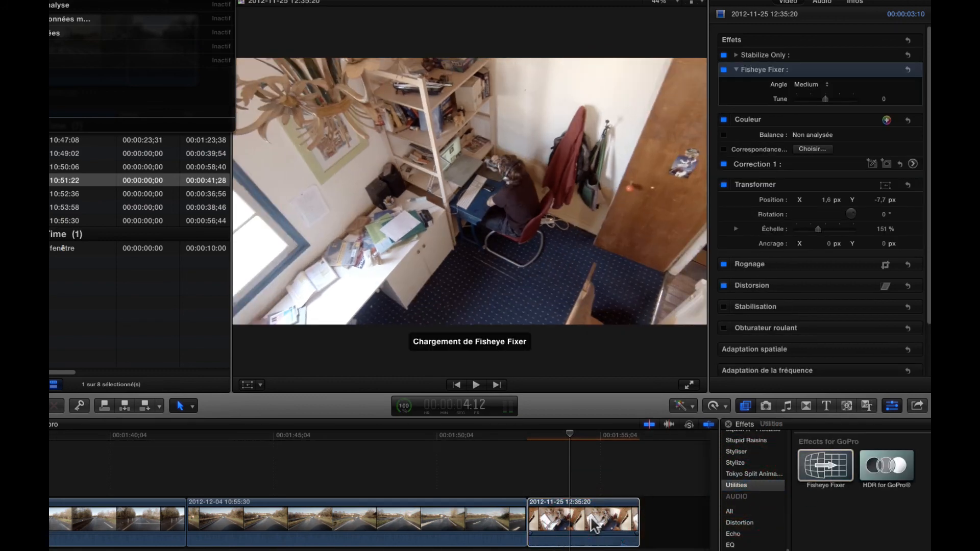
# Compare the indoor shot with Fisheye Fixer disabled and enabled, and lower the effect's Tune to -5,07
pyautogui.click(723, 69)
pyautogui.click(724, 70)
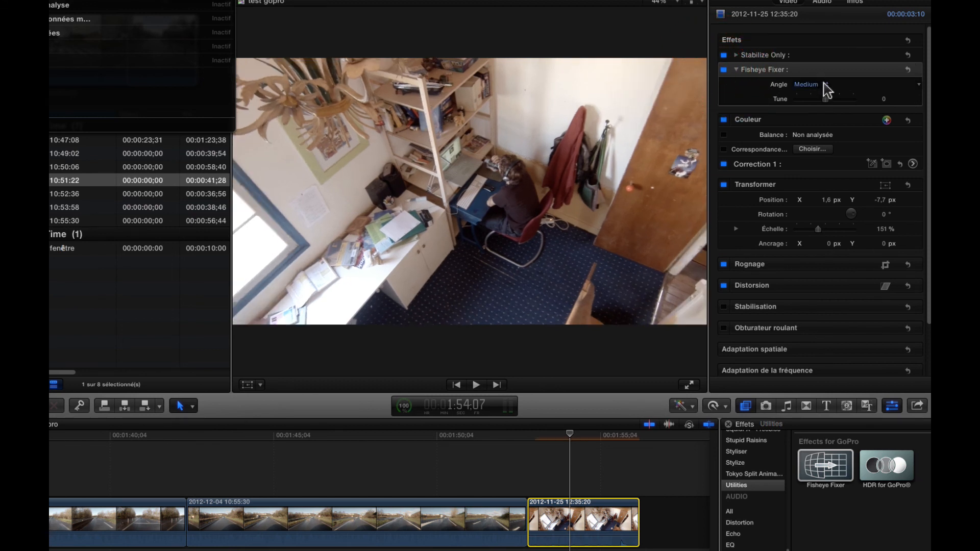
pyautogui.moveTo(826, 98)
pyautogui.mouseDown()
pyautogui.moveTo(843, 99)
pyautogui.moveTo(811, 98)
pyautogui.mouseUp()
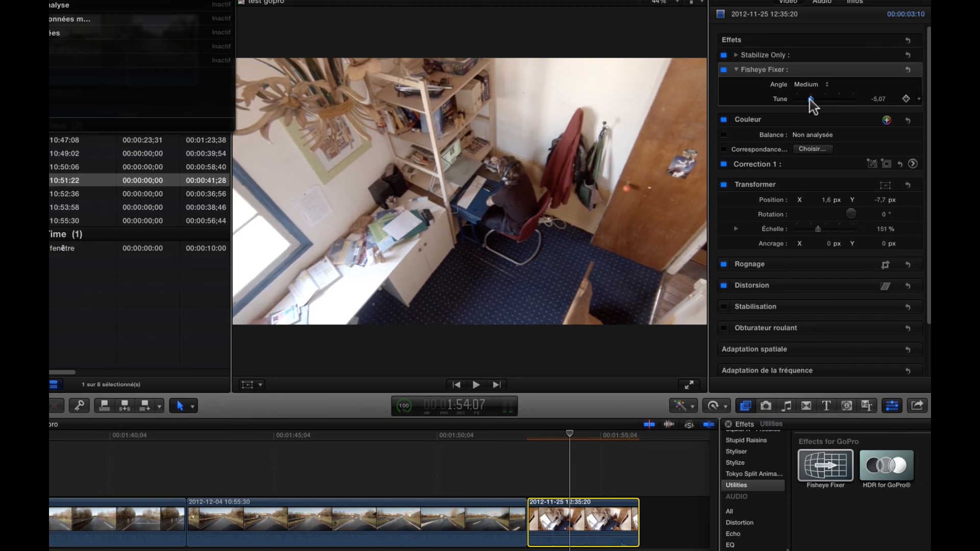
# Apply HDR for GoPro to the indoor clip with Exposure 6,07, Coarse Detail 43,53 and Saturation 13,69, and view the frame at 1:53;52
pyautogui.moveTo(886, 465); pyautogui.dragTo(576, 521)
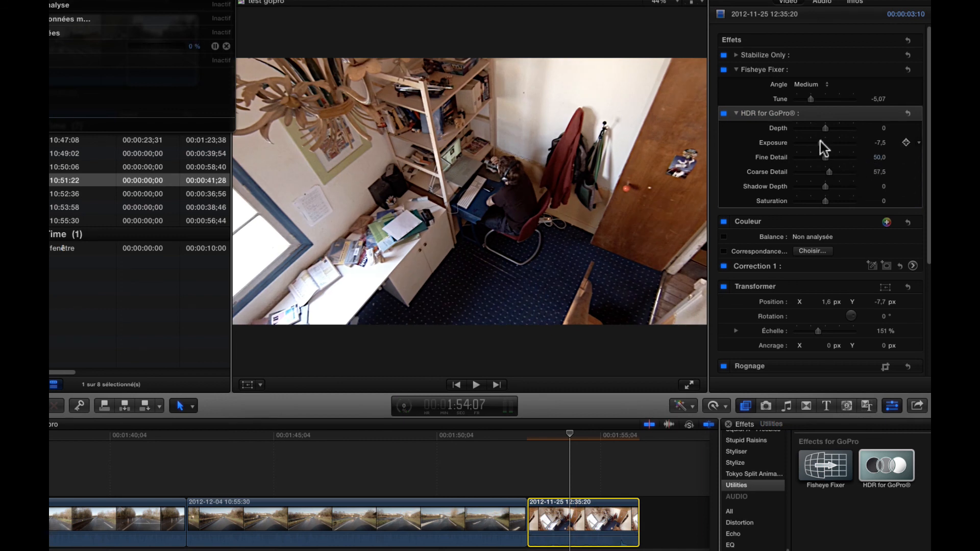
pyautogui.moveTo(820, 142); pyautogui.dragTo(828, 142)
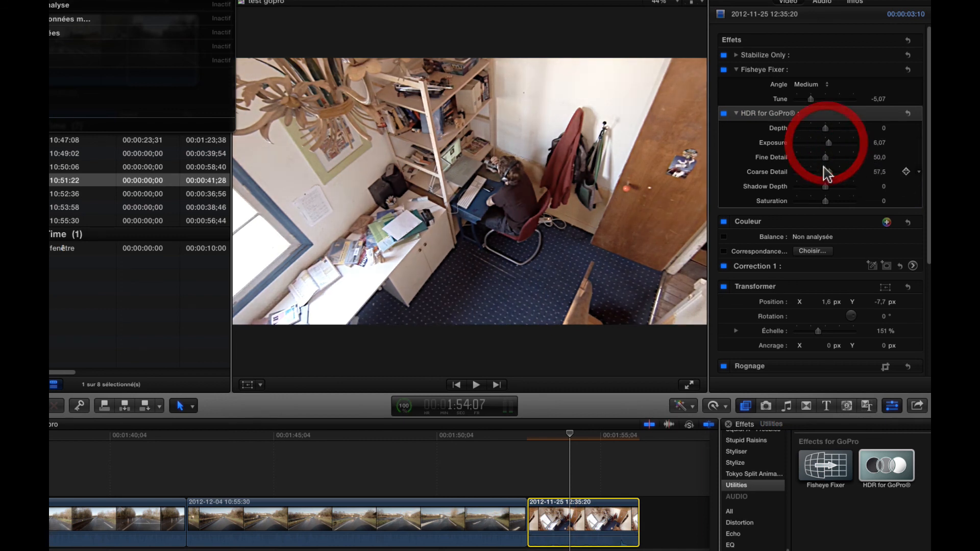
pyautogui.moveTo(829, 172); pyautogui.dragTo(834, 202)
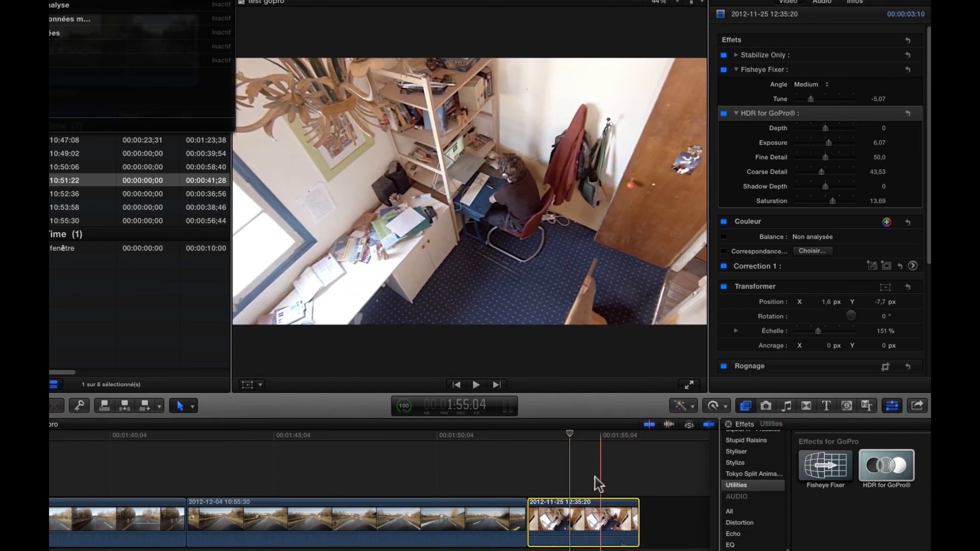
pyautogui.click(561, 486)
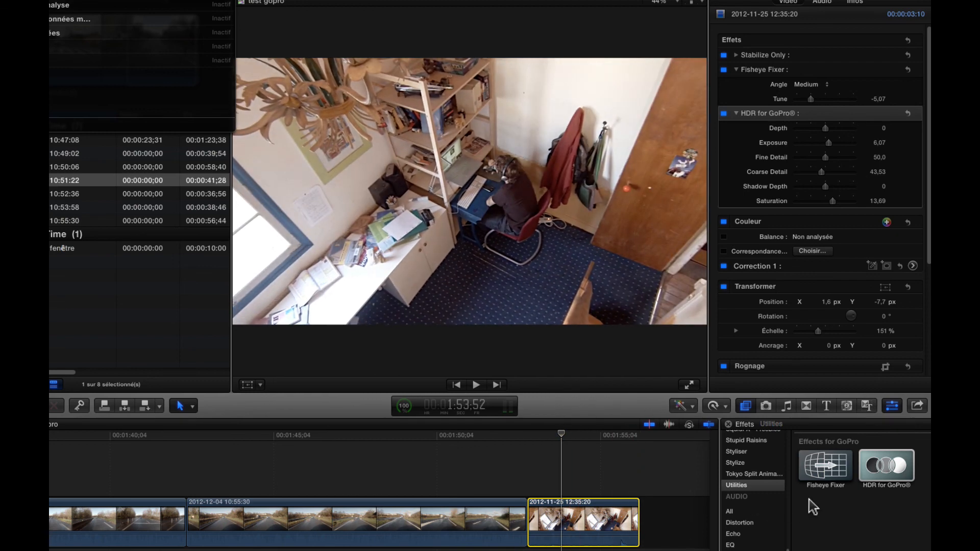